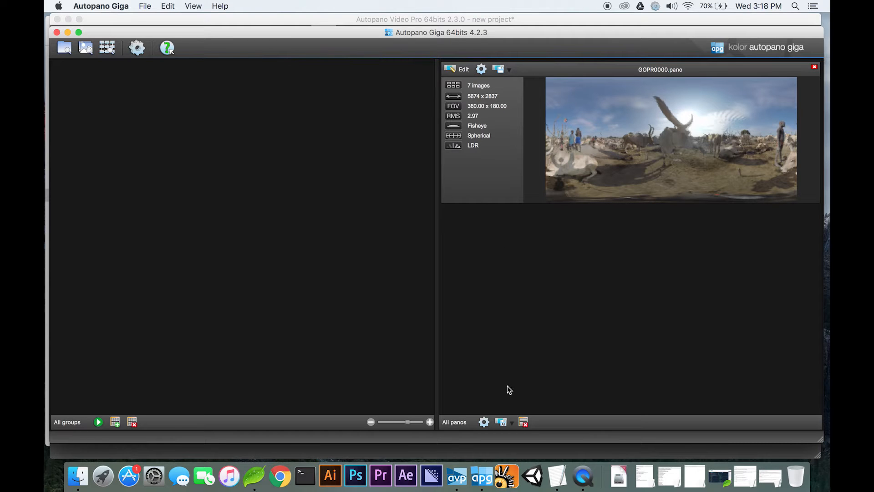
Step: From Autopano Video Pro, send the current frame's panorama to Autopano Giga and open GOPR0000.pano in the panorama editor
click(457, 475)
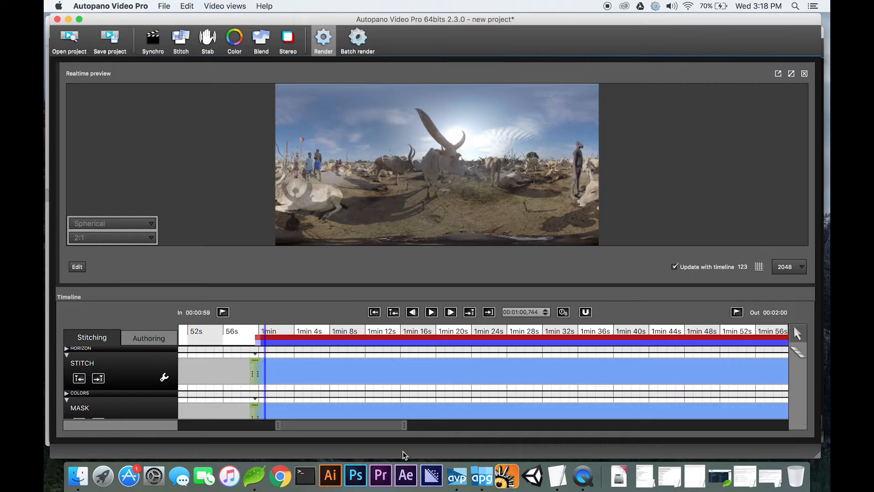
click(78, 267)
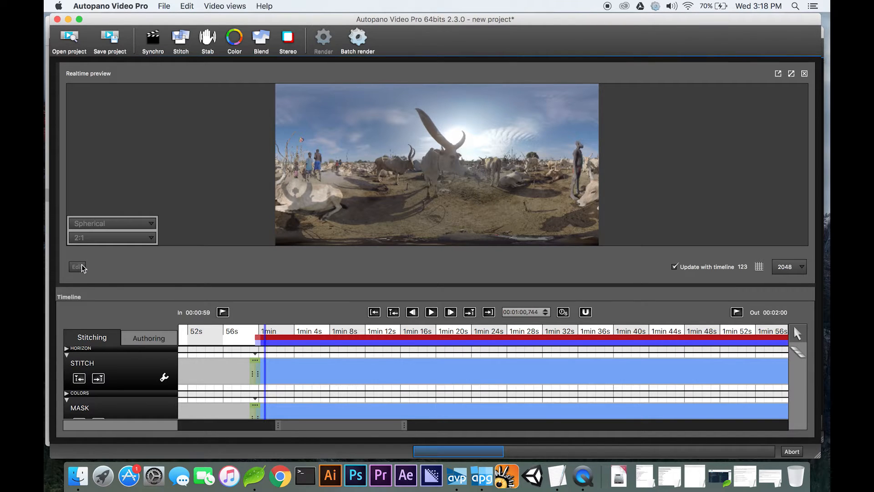
click(483, 479)
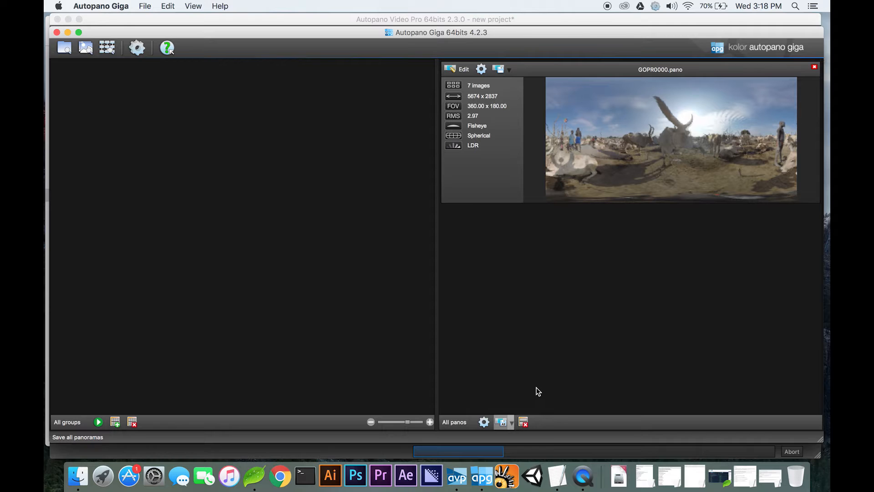
drag(468, 33, 472, 300)
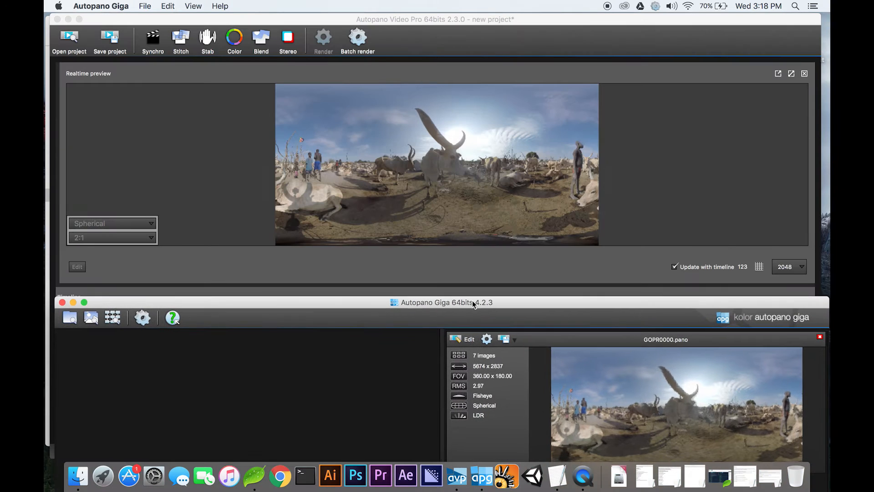
drag(523, 303, 516, 31)
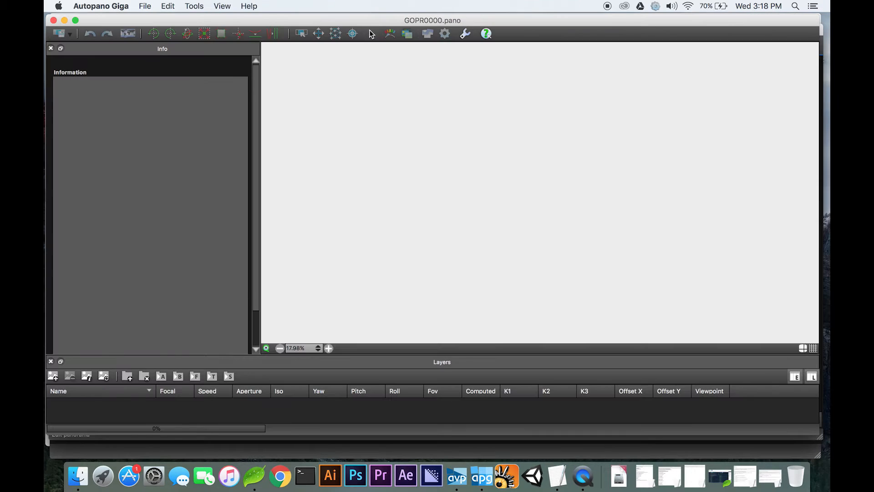
mouse_move(372, 20)
mouse_down()
mouse_move(374, 42)
mouse_move(372, 28)
mouse_up()
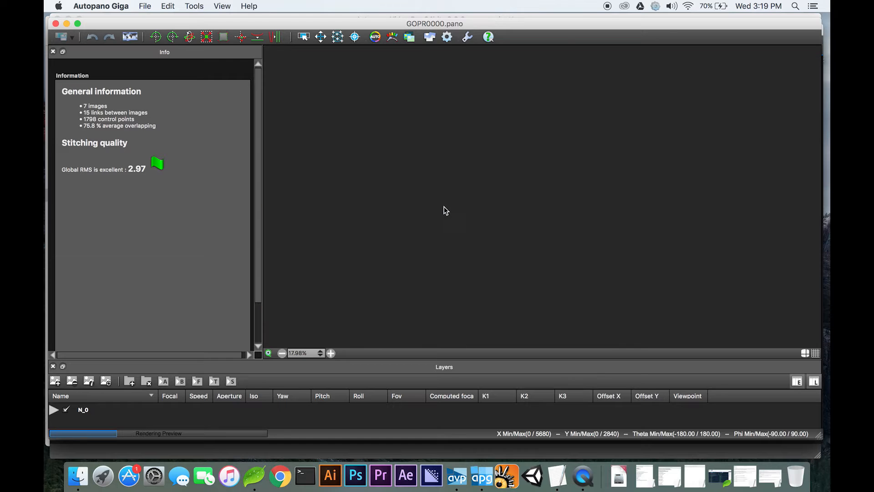
Step: Switch to Autopano Video Pro and pull the end of the blue timeline range back to the 2 min out point
key(super+Tab)
key(super+Tab)
key(super+shift+Tab)
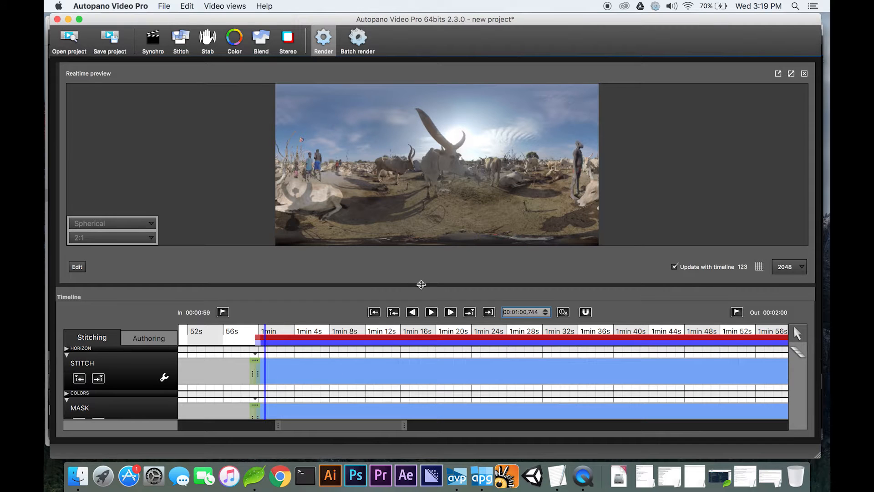
drag(423, 239, 423, 228)
drag(404, 425, 586, 425)
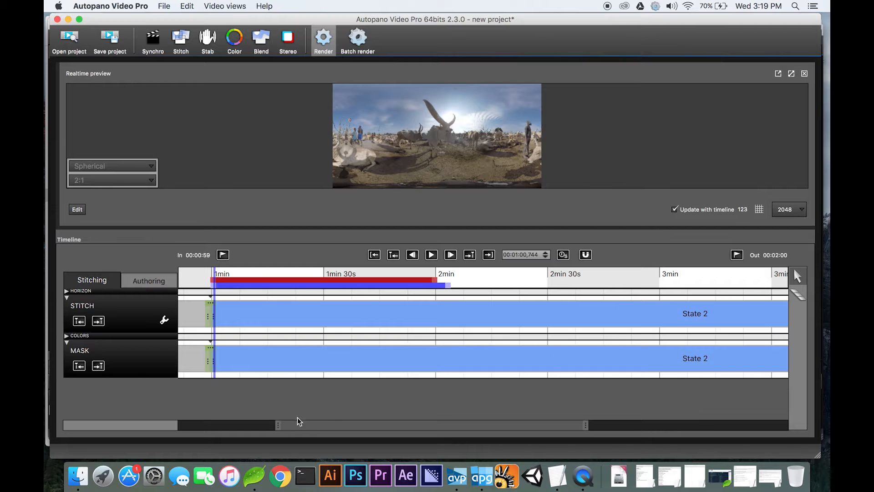
drag(278, 428, 181, 424)
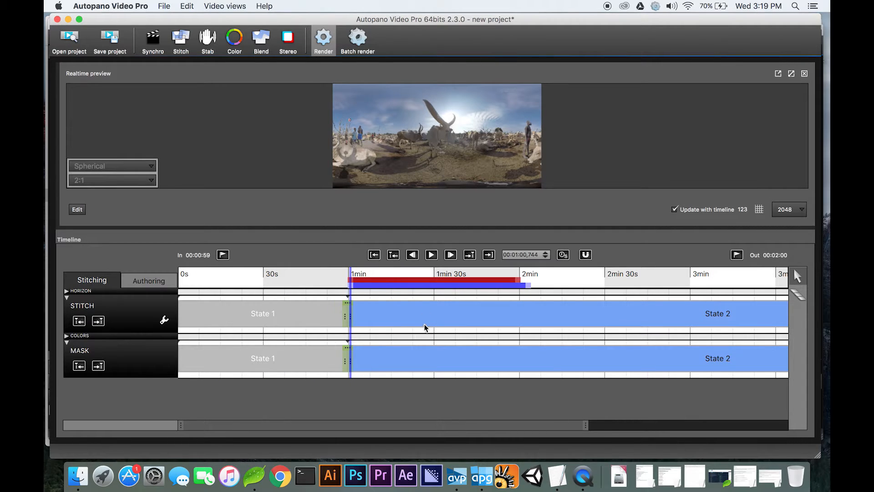
drag(529, 286, 519, 285)
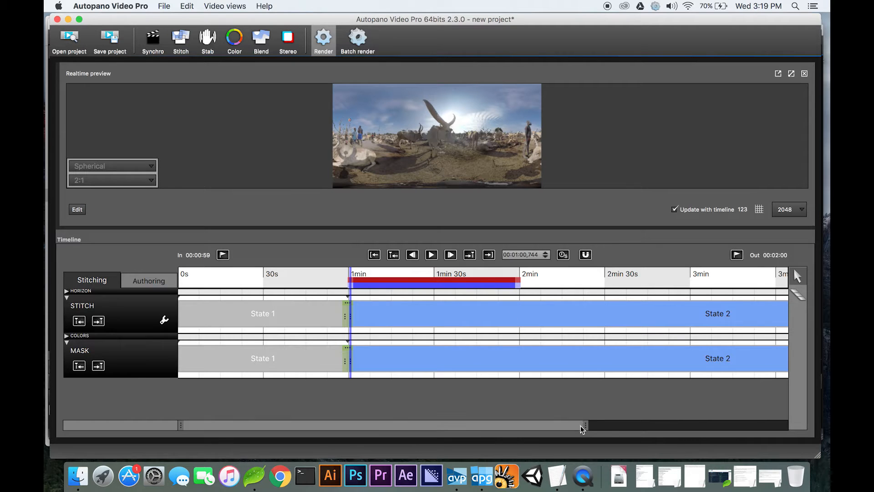
drag(533, 418, 361, 407)
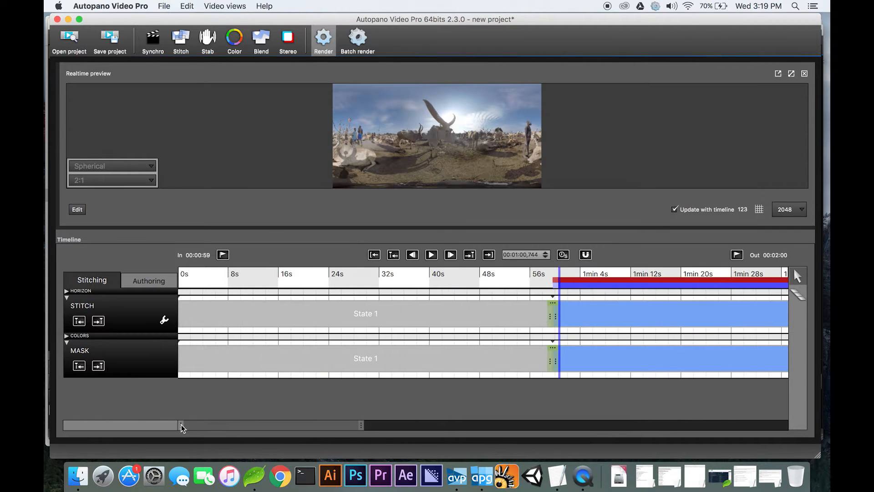
drag(180, 422, 227, 419)
drag(312, 428, 400, 424)
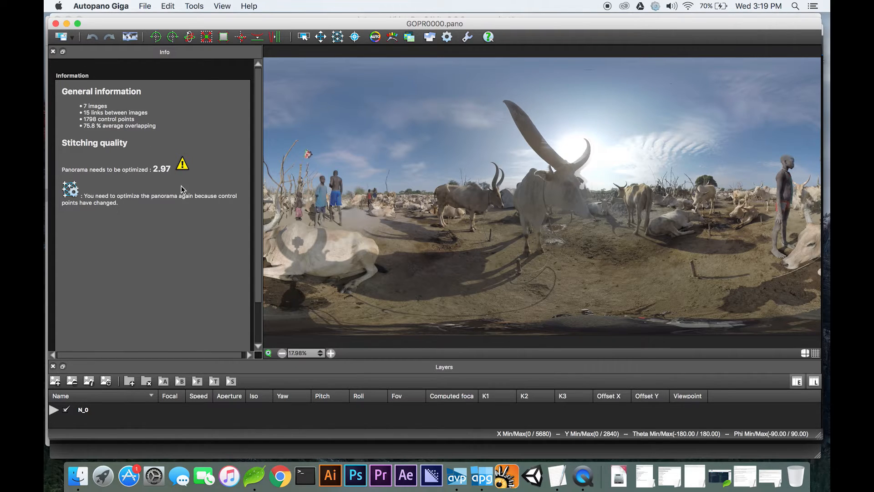
Step: Examine the stitching of GOPR0000.pano in Autopano Giga around the large-horned cow and panorama edges, with the preview rendering toggled on and off
click(331, 354)
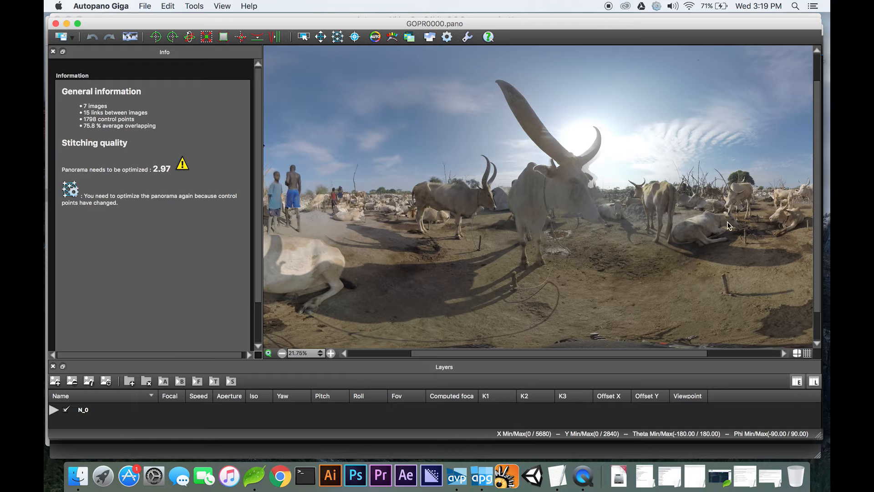
click(269, 353)
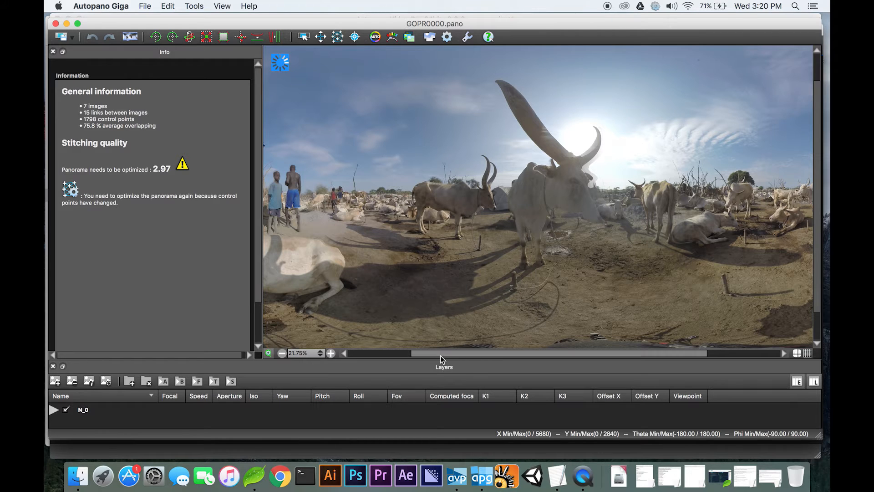
scroll(445, 356, left, 3)
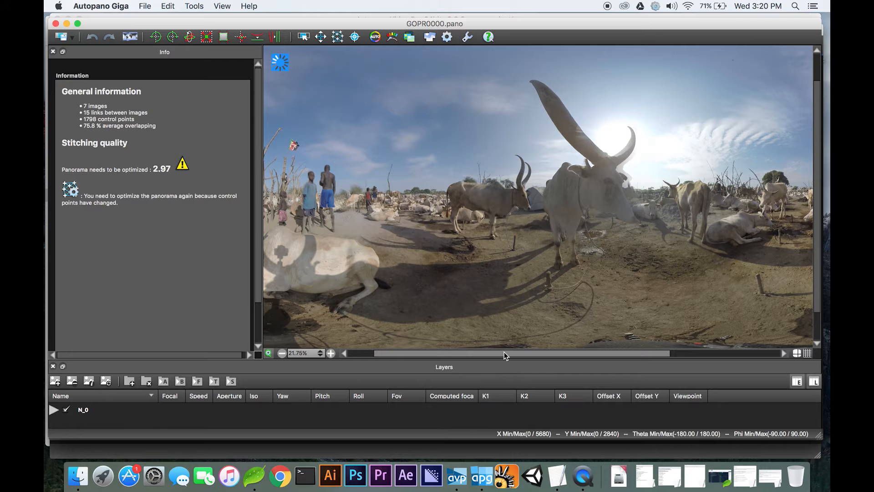
drag(548, 370, 547, 367)
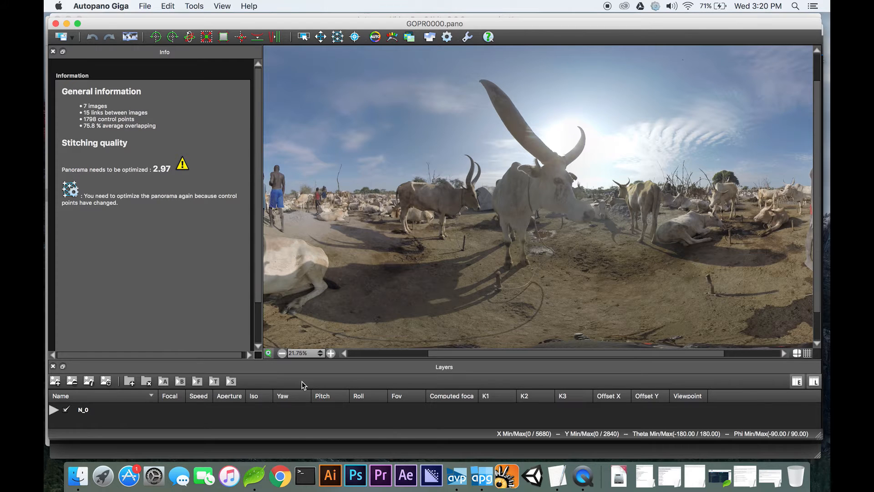
click(267, 353)
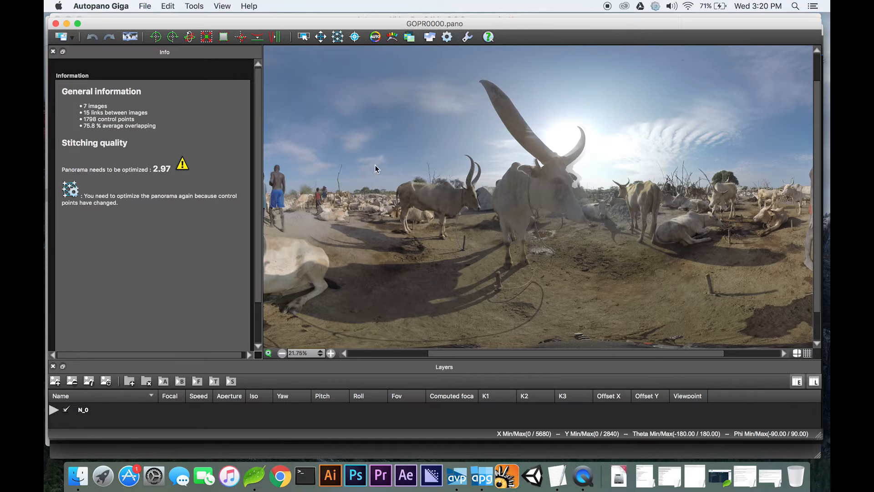
click(269, 354)
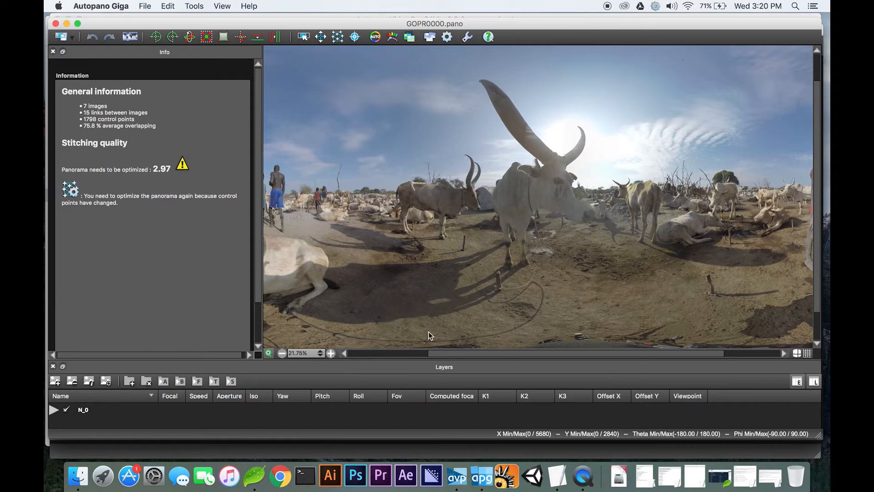
click(282, 353)
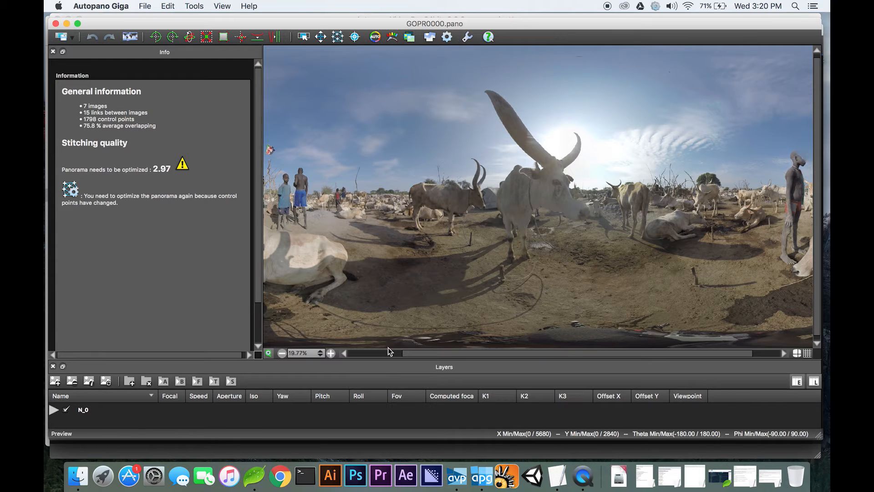
drag(552, 353, 594, 355)
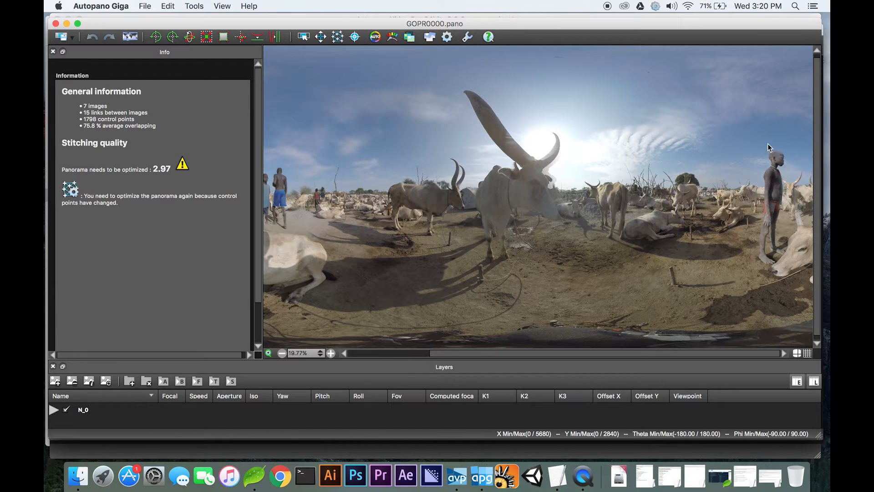
click(269, 353)
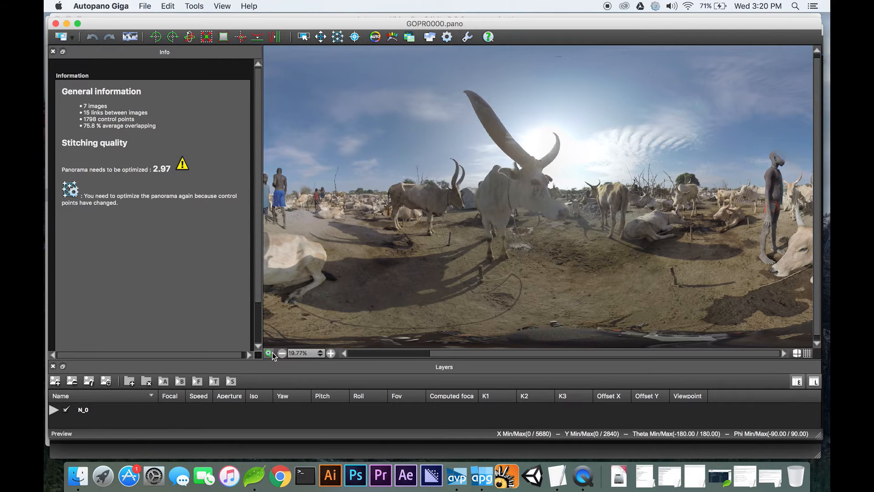
mouse_move(452, 351)
mouse_down()
mouse_move(357, 354)
mouse_move(440, 354)
mouse_up()
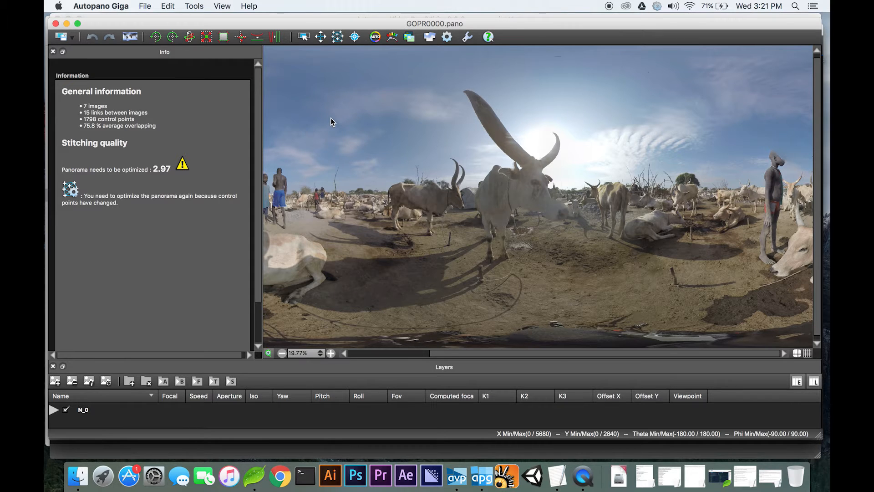
Step: Enter mask editing, add a keeping marker on the large-horned cow's head, and save the panorama
click(355, 37)
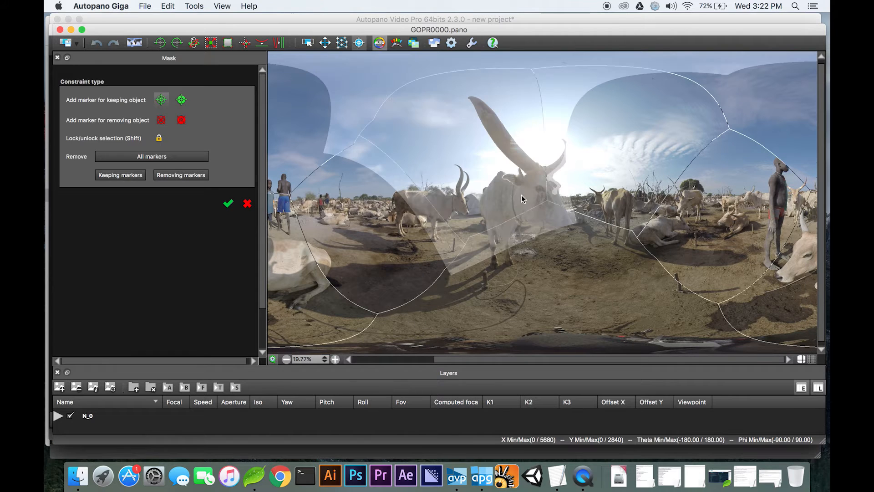
click(550, 228)
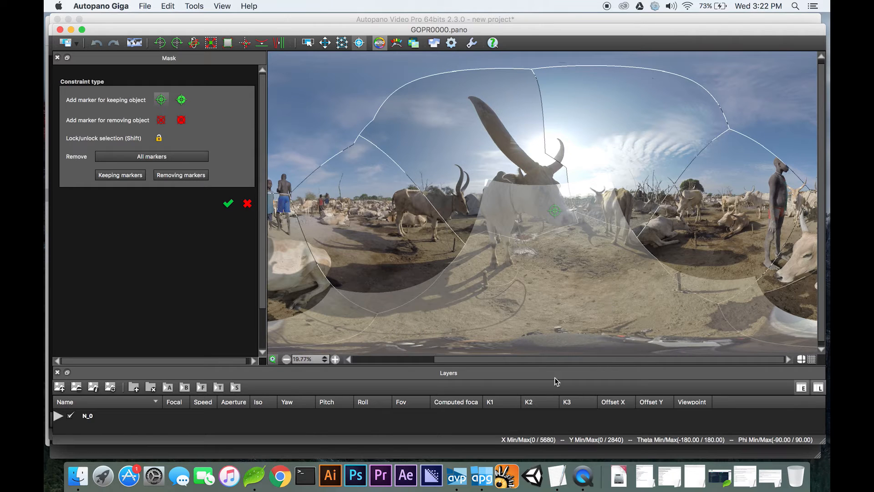
key(super+s)
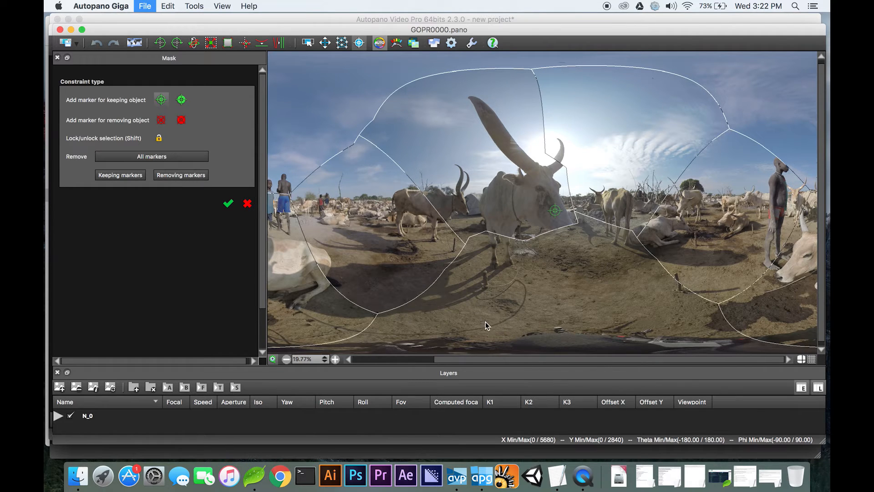
Step: Switch to Autopano Video Pro and check the masked cow in an enlarged realtime preview
key(super+Tab)
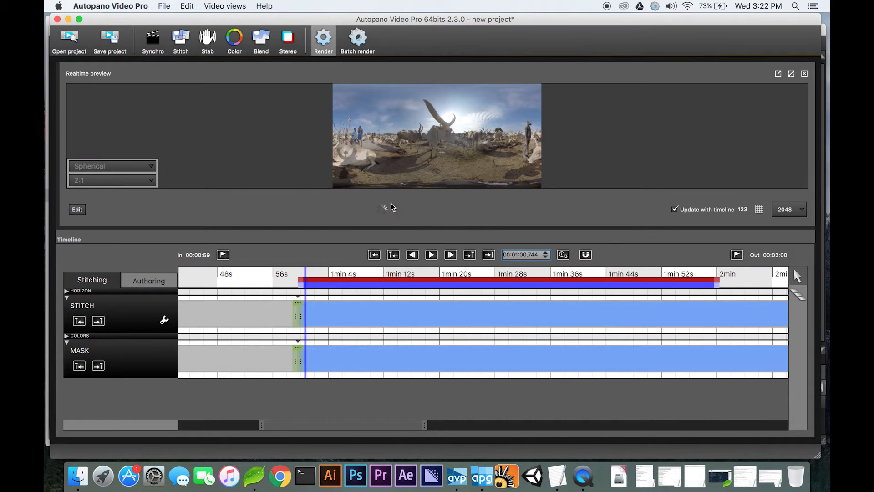
drag(422, 224, 435, 378)
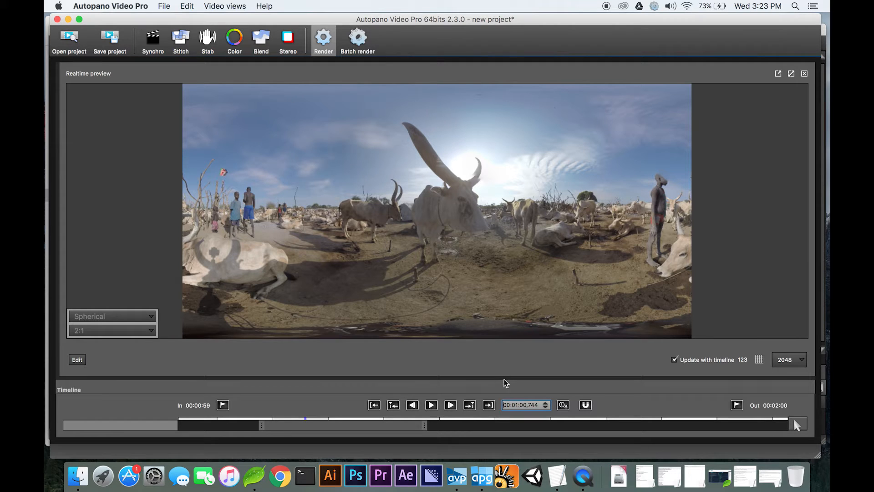
drag(503, 377, 504, 310)
Step: Return to the GOPR0000.pano mask editor in Autopano Giga and remove the keeping marker from the cow's head
key(super+Tab)
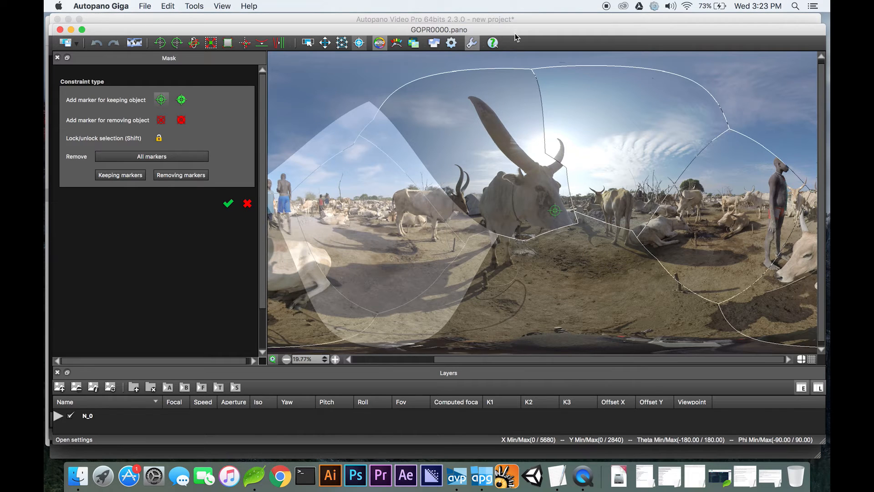
drag(517, 31, 513, 24)
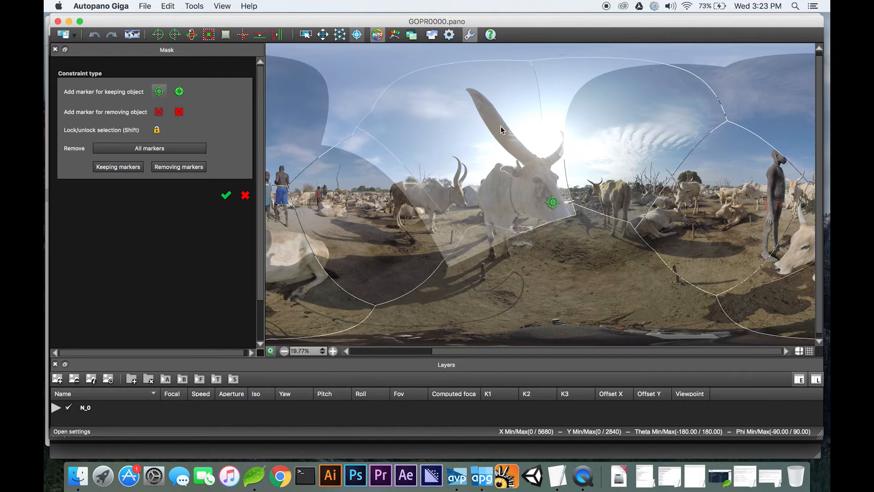
right_click(553, 201)
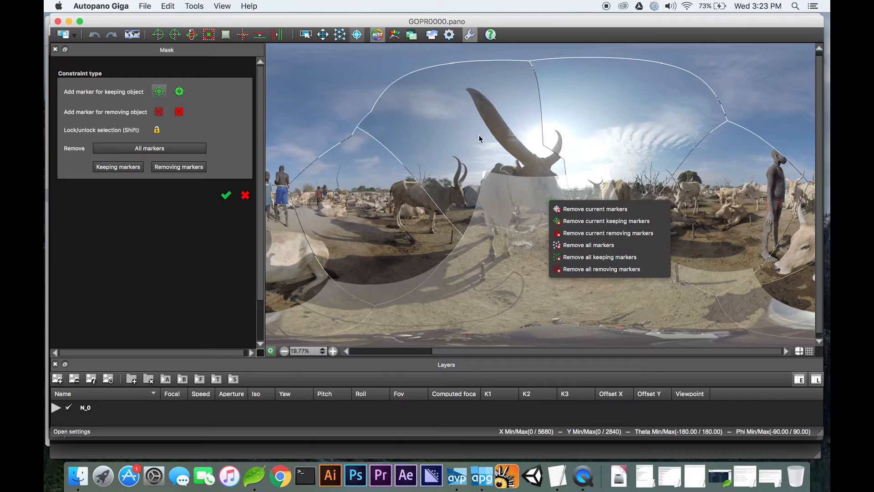
click(503, 182)
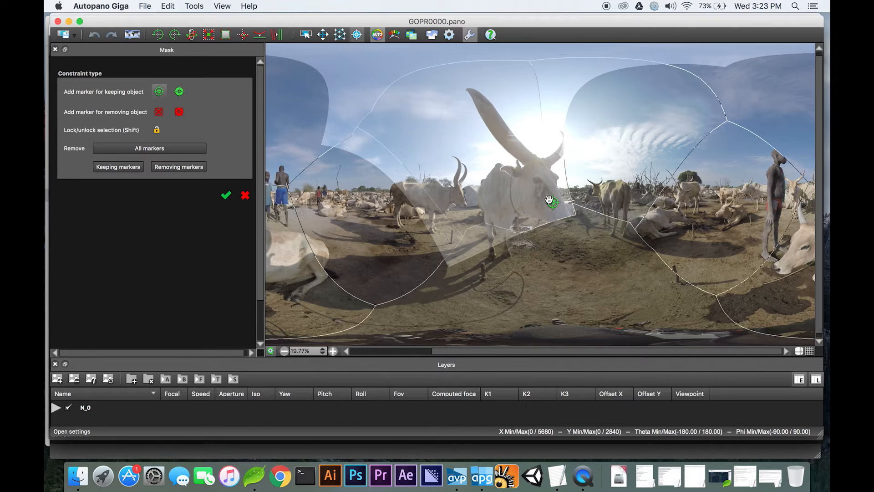
right_click(551, 202)
click(565, 212)
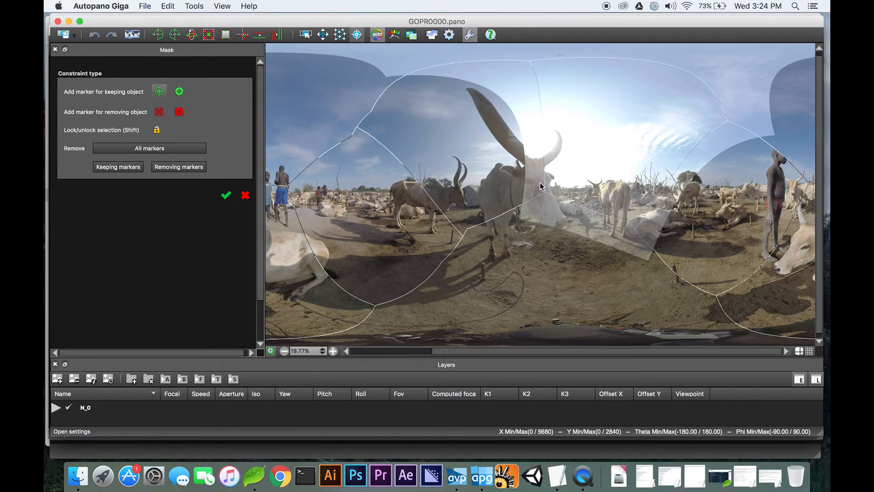
right_click(533, 197)
click(539, 201)
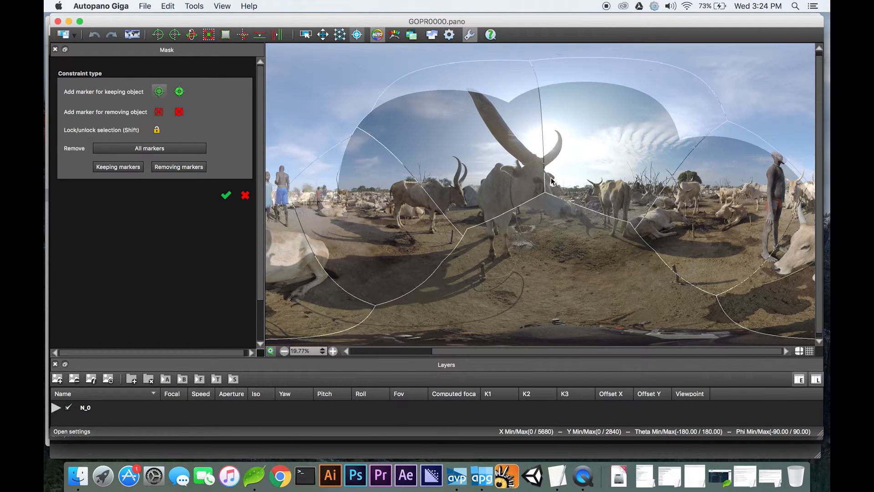
Step: Add two keeping markers on the large-horned cow's head and switch back to Autopano Video Pro
click(559, 179)
click(539, 197)
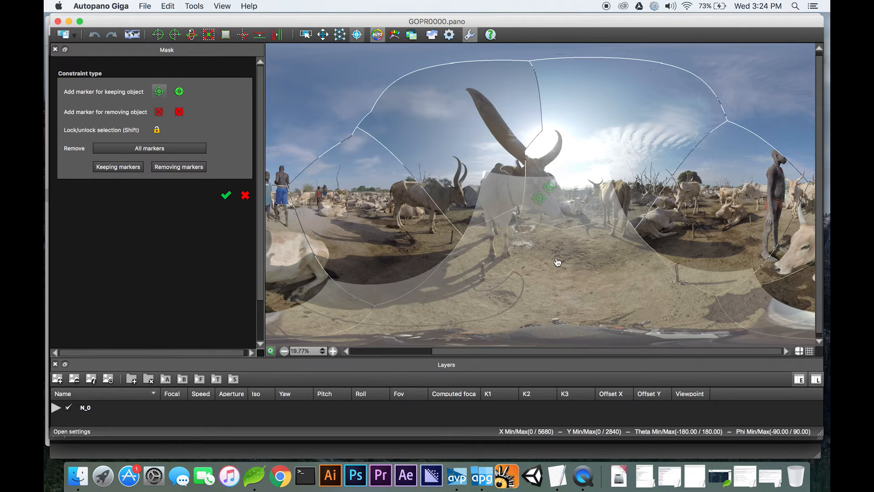
key(super+Tab)
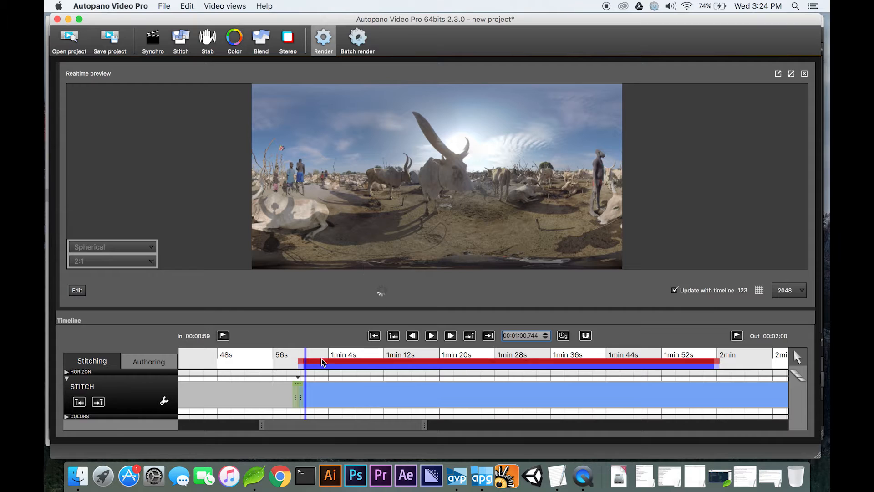
Step: Move the playhead to about 58.5 seconds and extend the render range so it starts at 58 seconds
drag(429, 424, 335, 423)
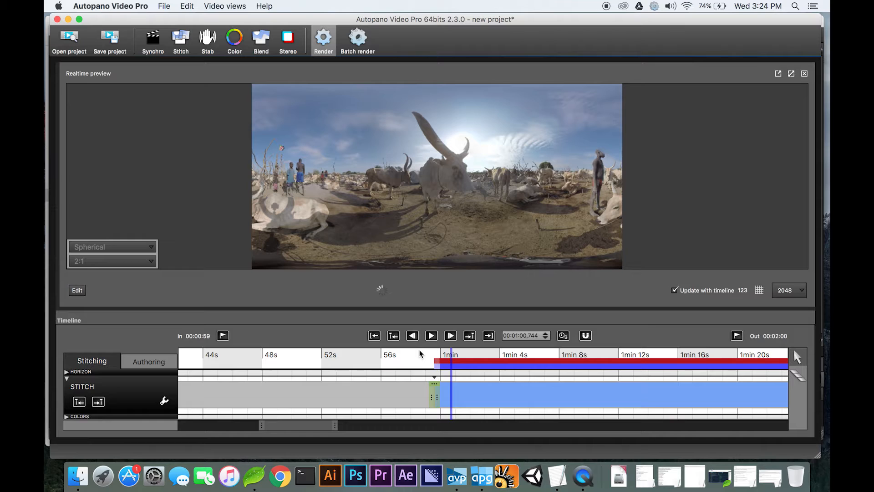
click(418, 354)
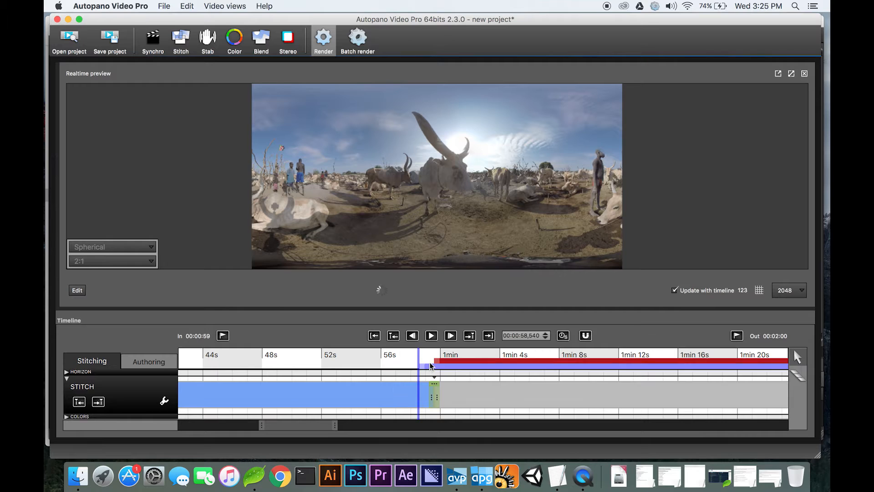
drag(435, 361, 422, 361)
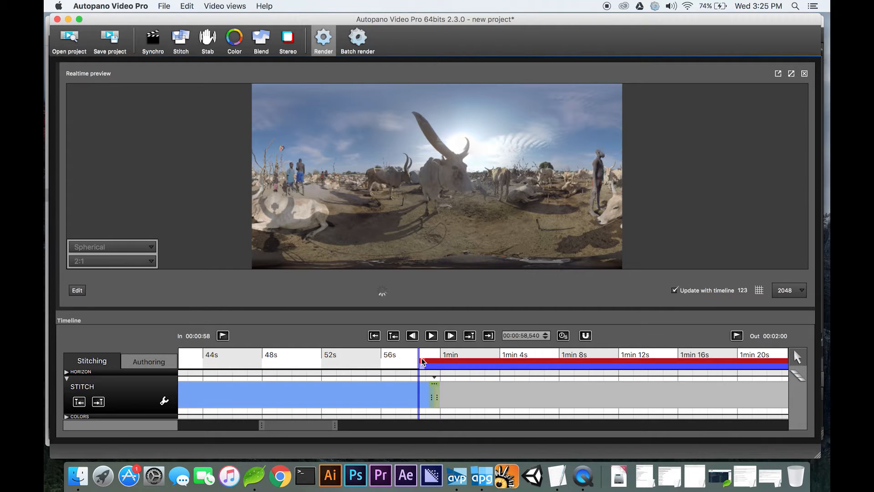
Step: Expose both the STITCH and MASK tracks and examine their state boundaries just before the one-minute mark
drag(450, 309, 451, 260)
drag(337, 427, 461, 426)
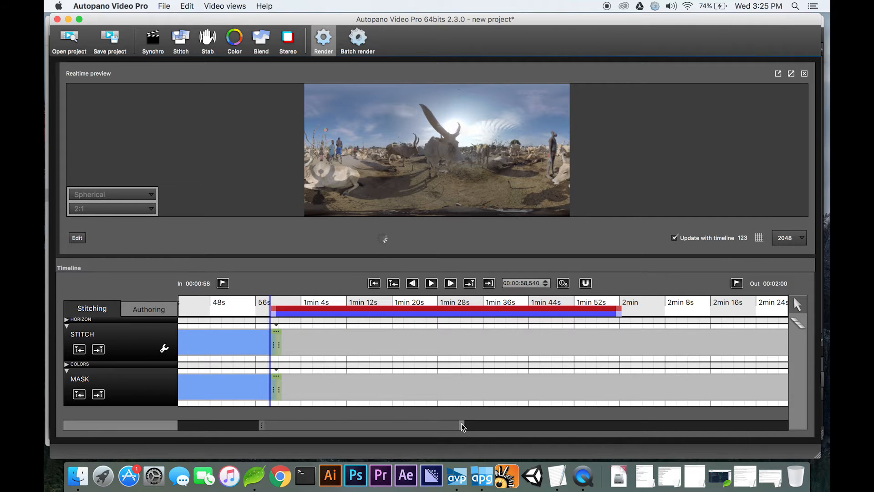
drag(262, 425, 185, 426)
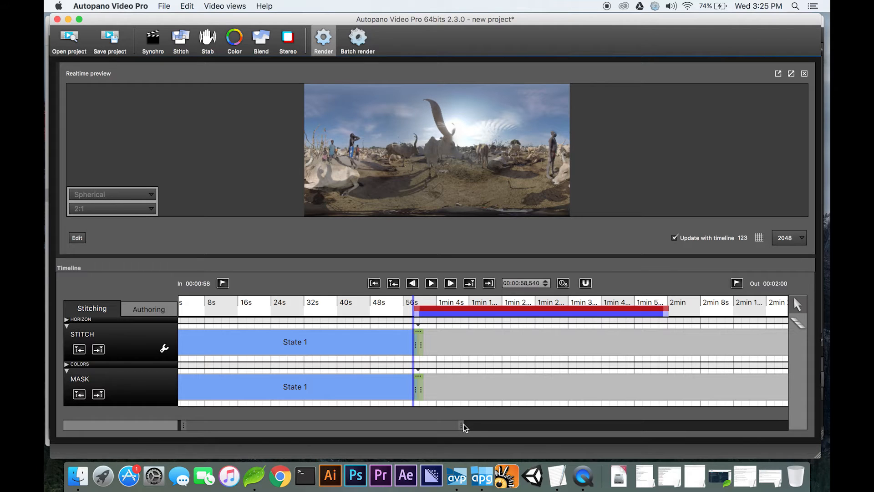
drag(181, 425, 254, 421)
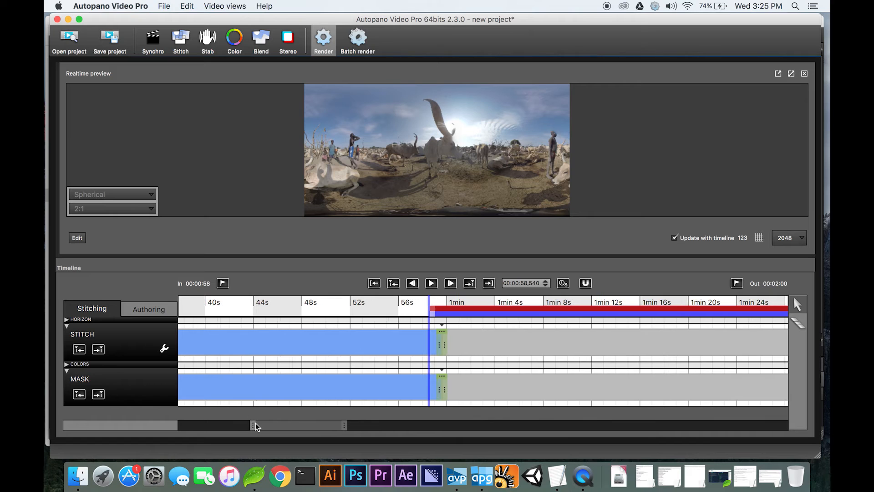
drag(346, 427, 327, 426)
Step: Enlarge the realtime preview, lower its resolution to 1024, and play from about 58.5 seconds up to the state transition before pausing
drag(411, 255, 436, 357)
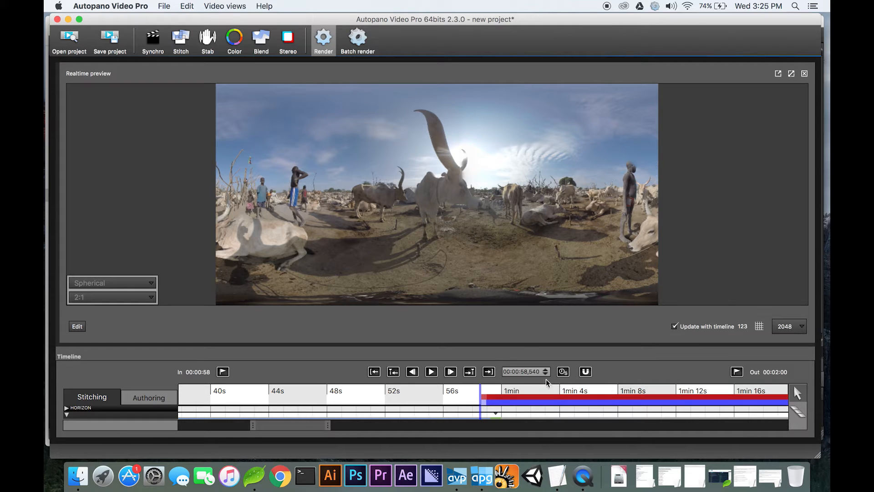
drag(529, 353, 523, 335)
key(space)
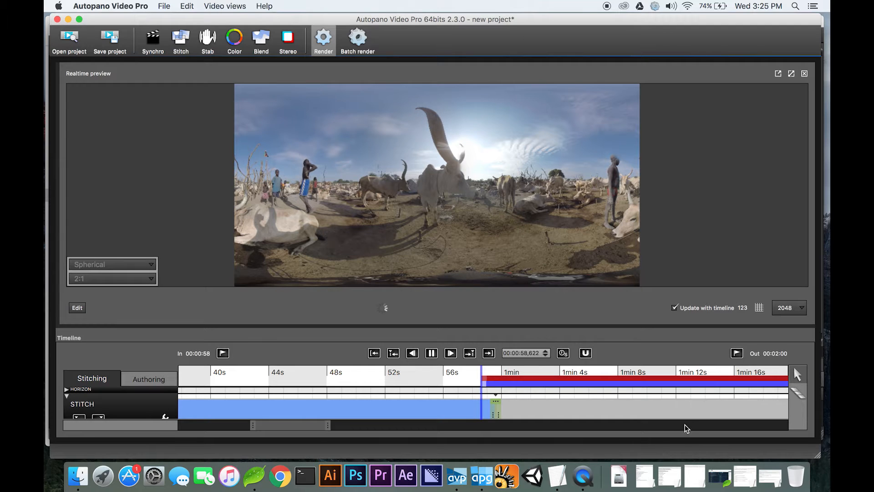
click(799, 311)
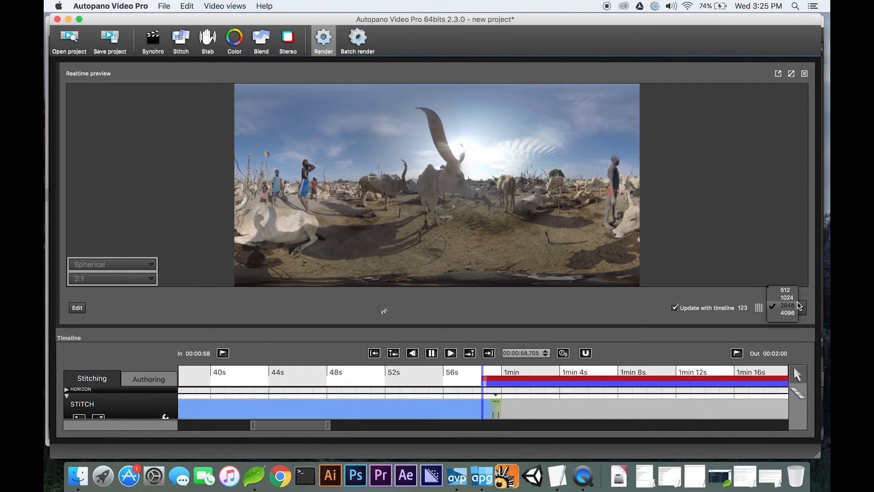
click(793, 311)
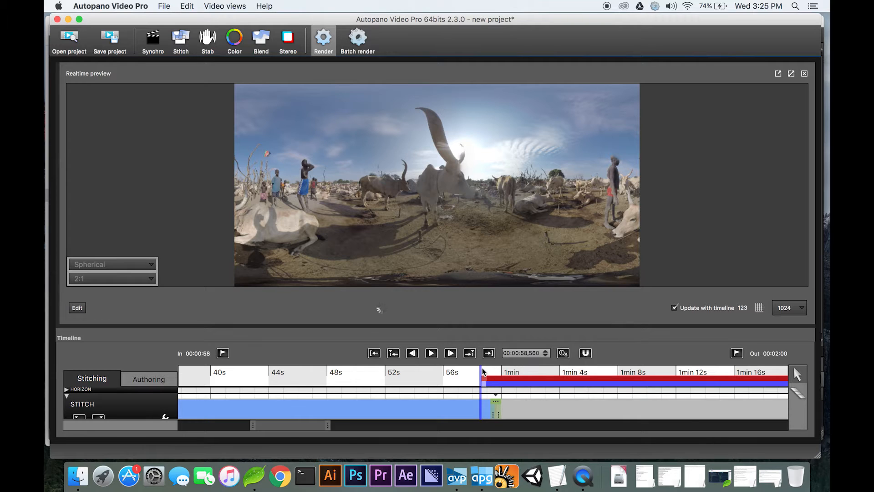
click(431, 353)
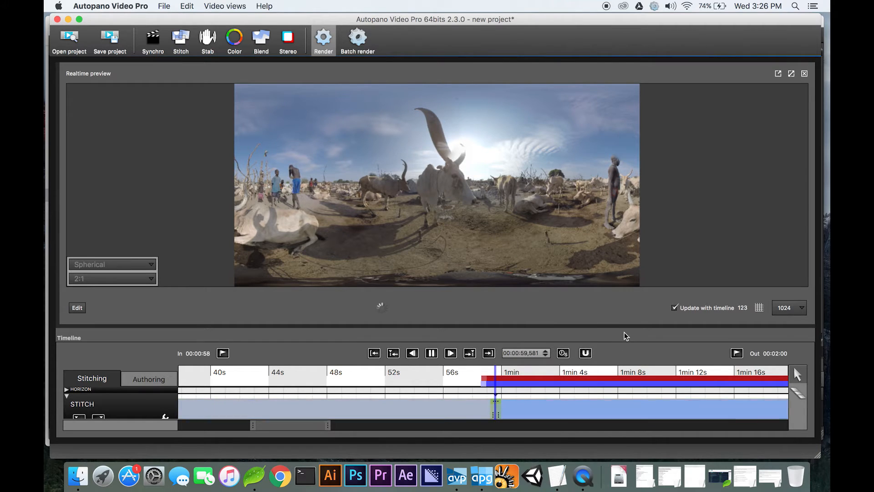
key(space)
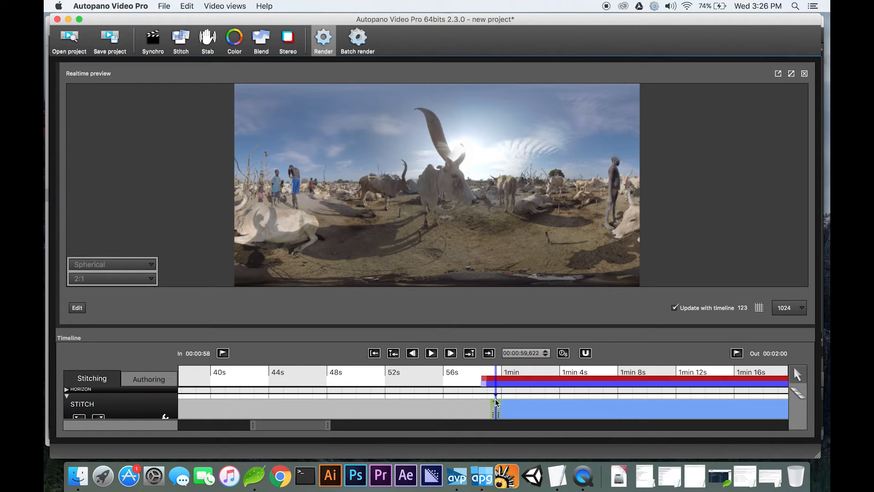
Step: Lengthen the STITCH and MASK transitions to end at about 1 min 2 s, and return the playhead to about 59.2 seconds
drag(517, 324, 512, 273)
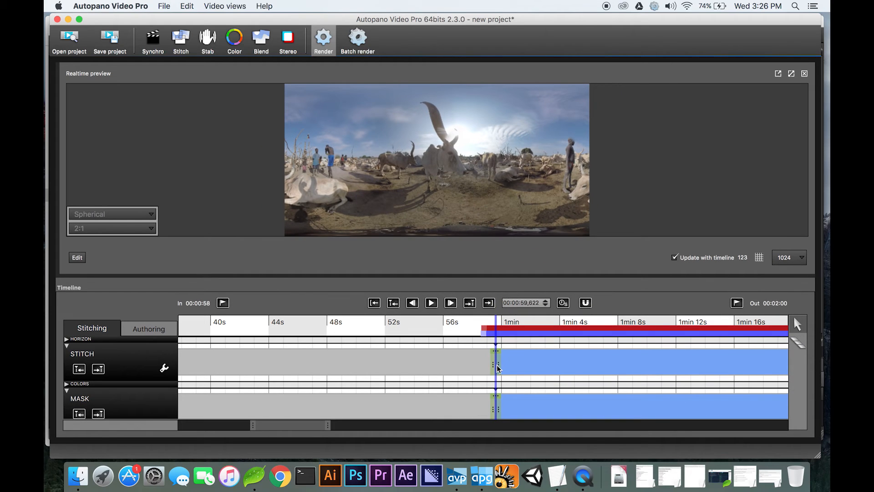
drag(498, 364, 530, 365)
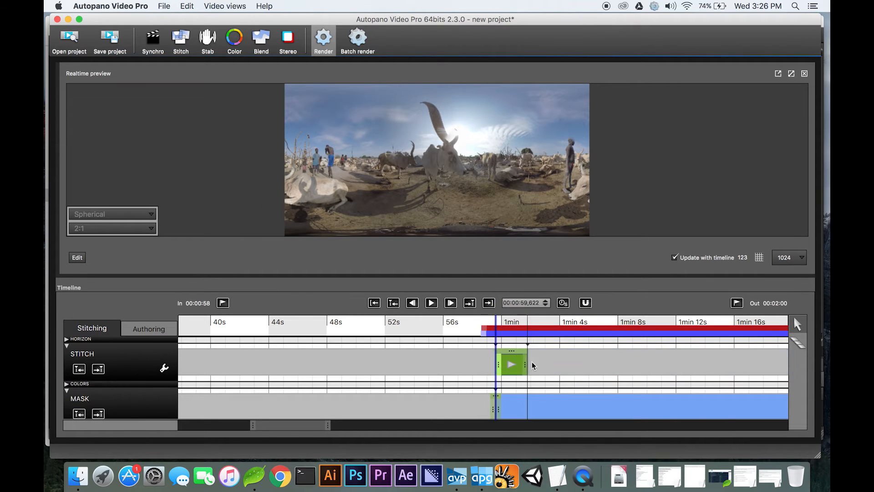
drag(501, 409, 535, 404)
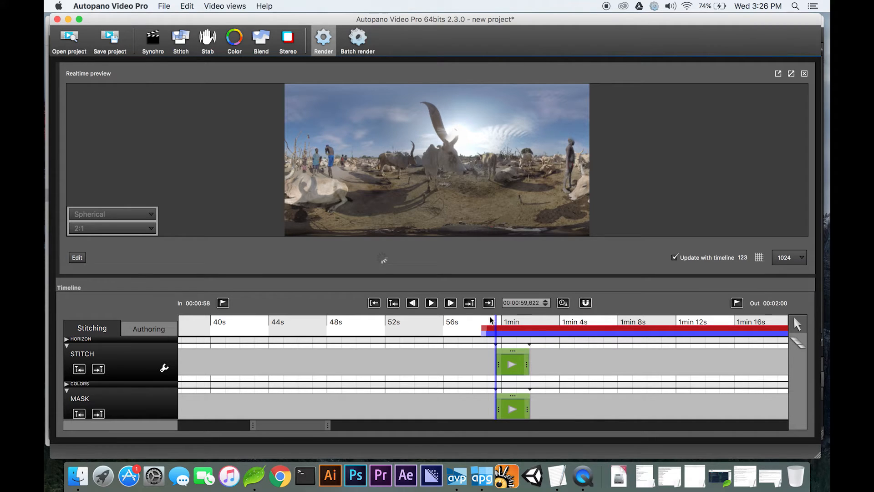
click(490, 321)
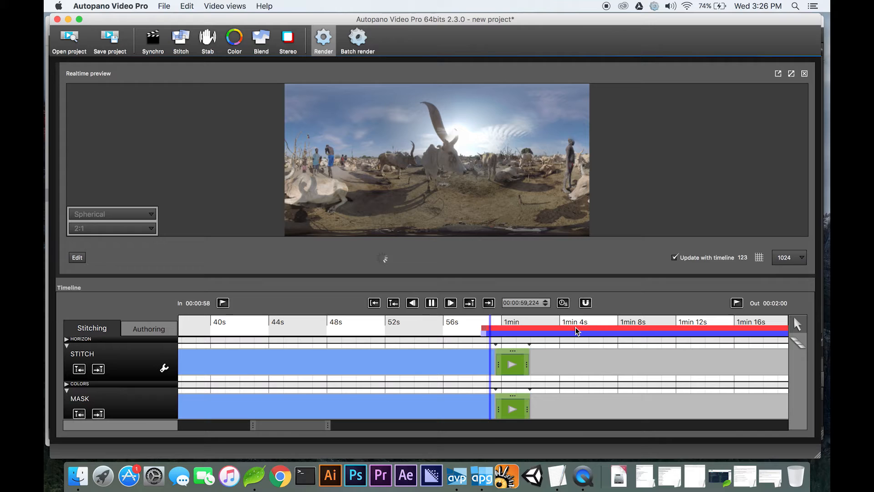
Step: Check the interpolation type in the STITCH transition's settings and close them
right_click(518, 366)
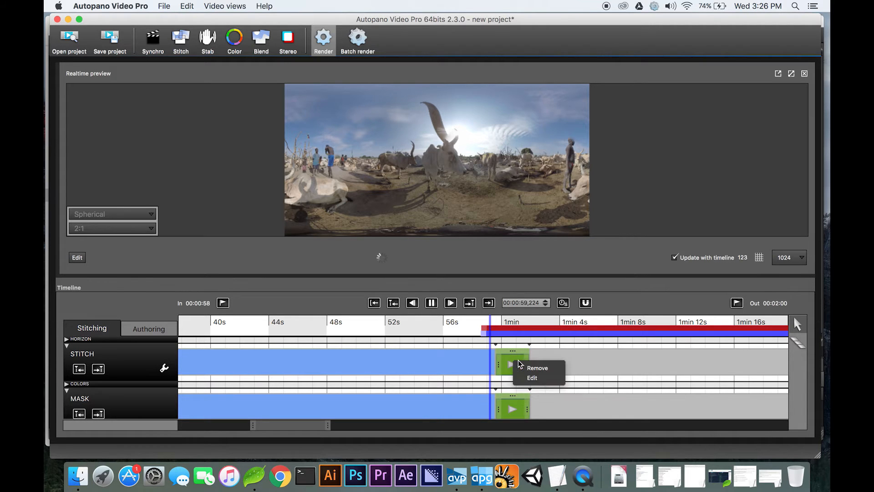
click(538, 378)
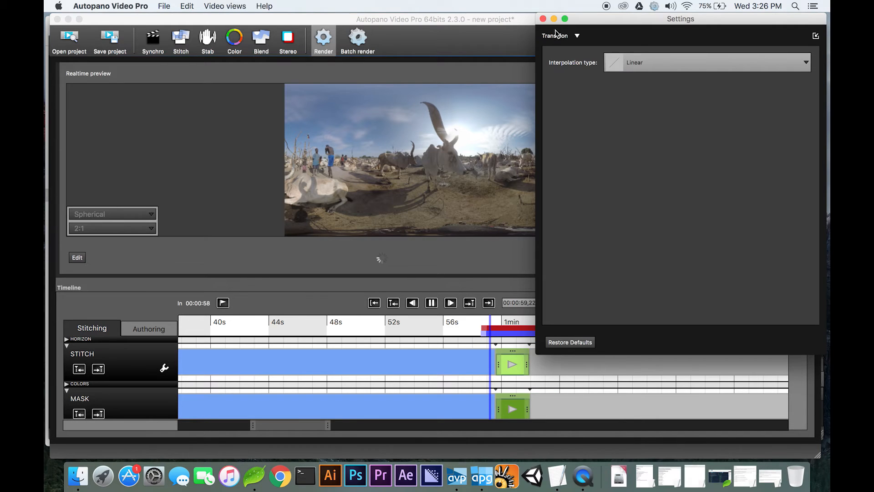
click(542, 20)
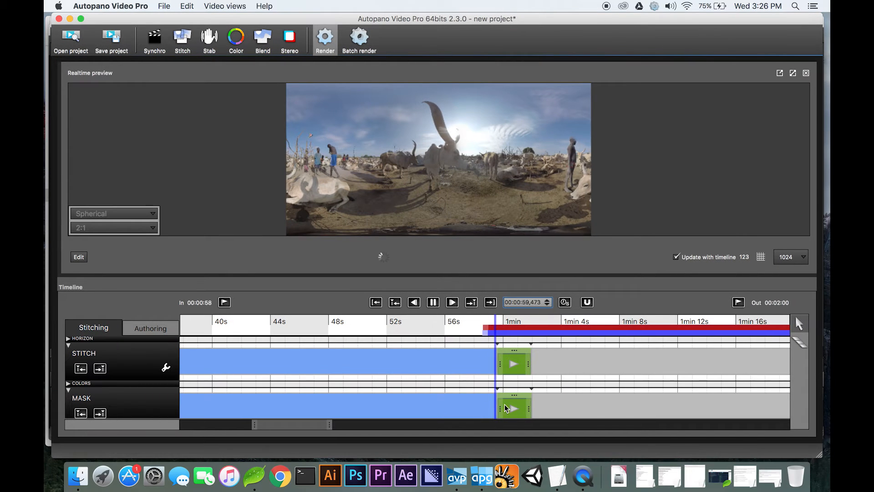
Step: Open the MASK transition's settings, pause playback, and rearrange the windows to bring the hidden settings back into view
right_click(514, 412)
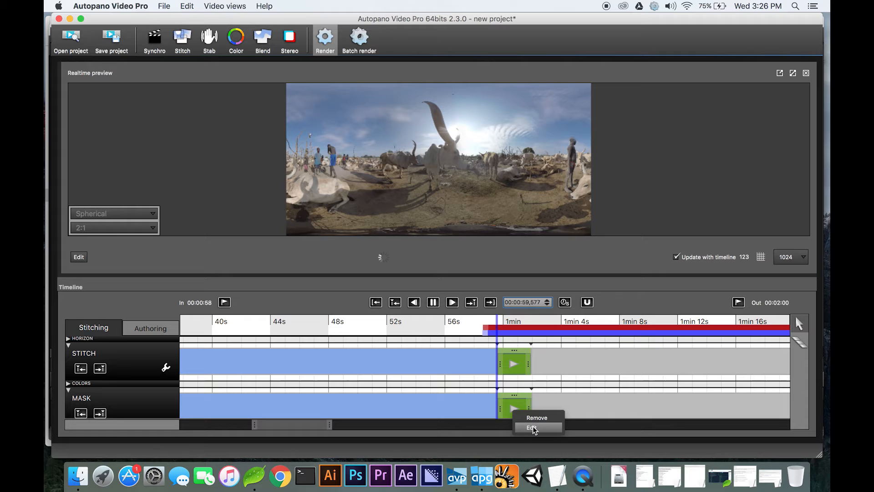
click(560, 427)
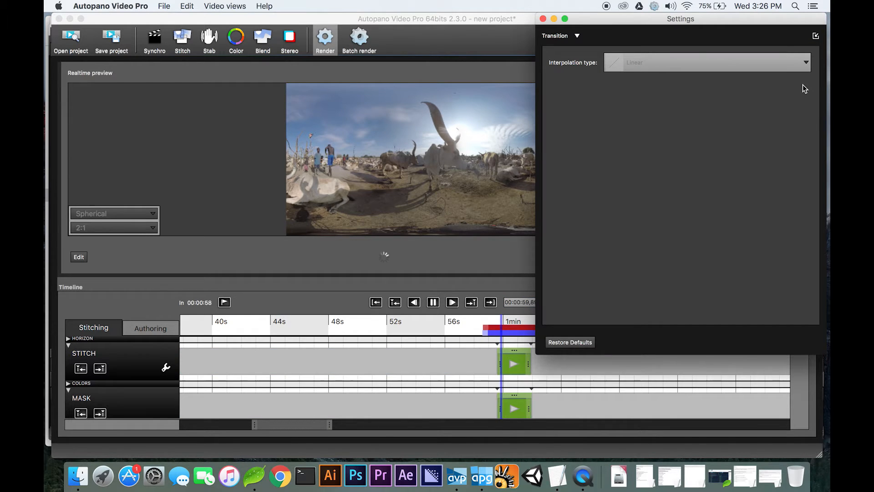
drag(777, 21, 758, 21)
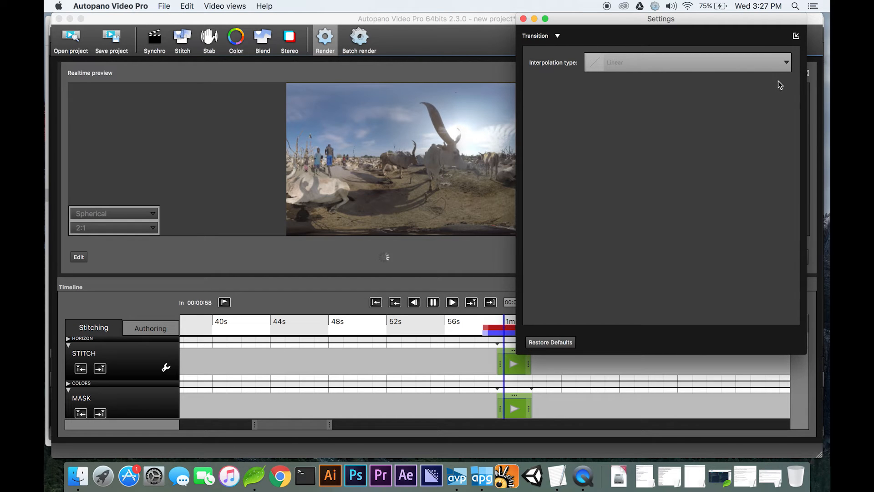
mouse_move(672, 21)
mouse_down()
mouse_move(702, 50)
mouse_move(685, 20)
mouse_up()
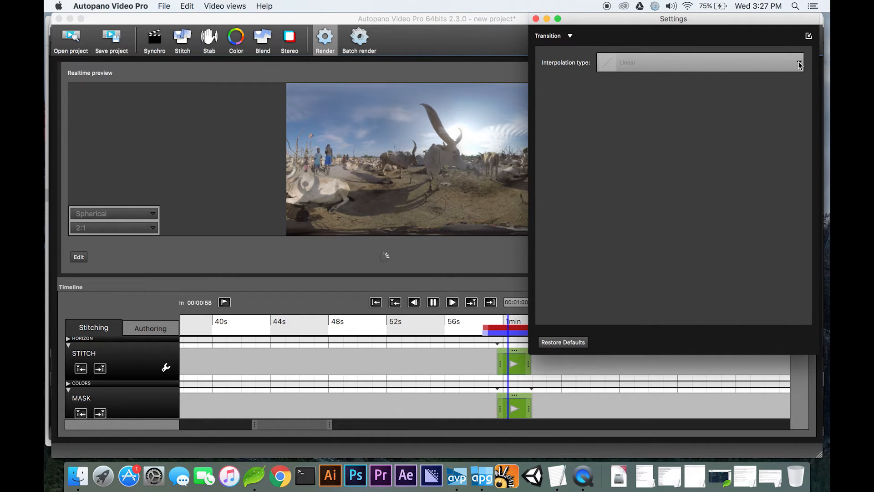
click(520, 79)
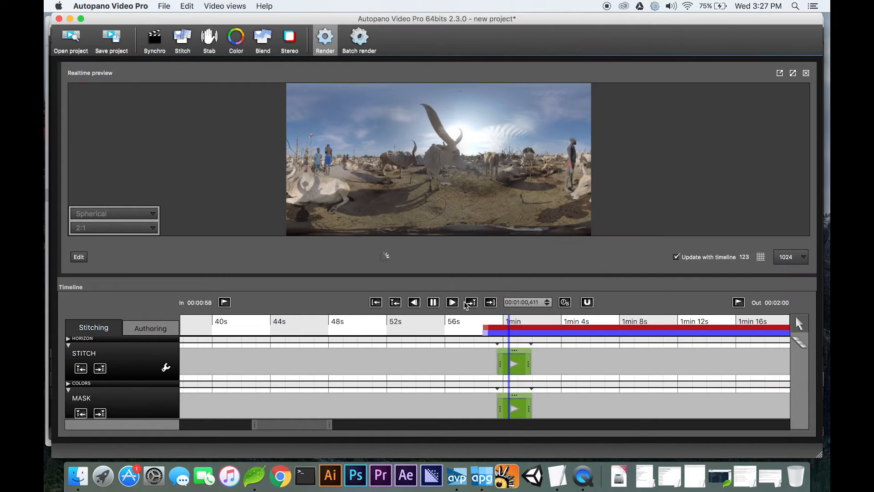
click(433, 303)
drag(800, 23, 772, 22)
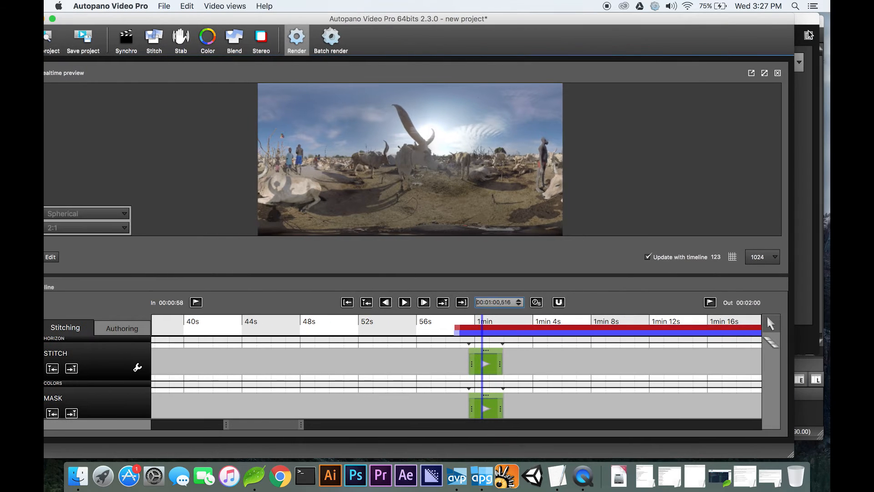
click(803, 28)
drag(752, 22, 773, 39)
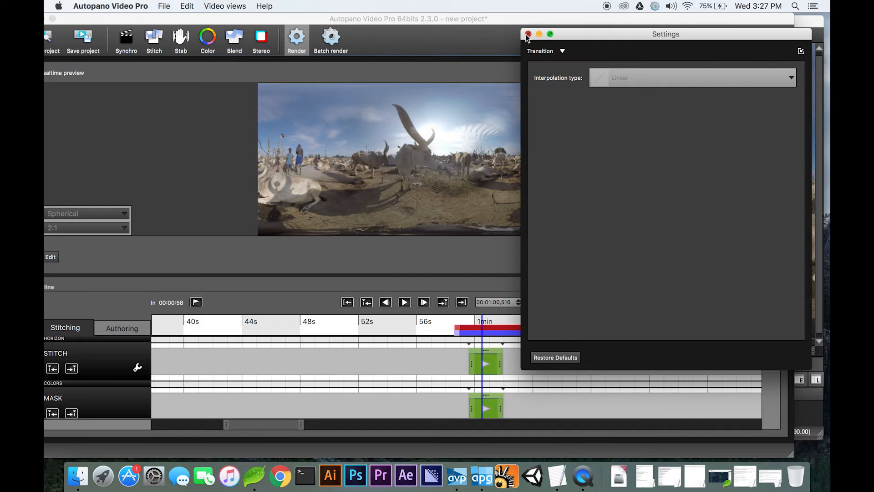
Step: Review the available interpolation types for the MASK transition and close its settings
click(531, 392)
right_click(486, 403)
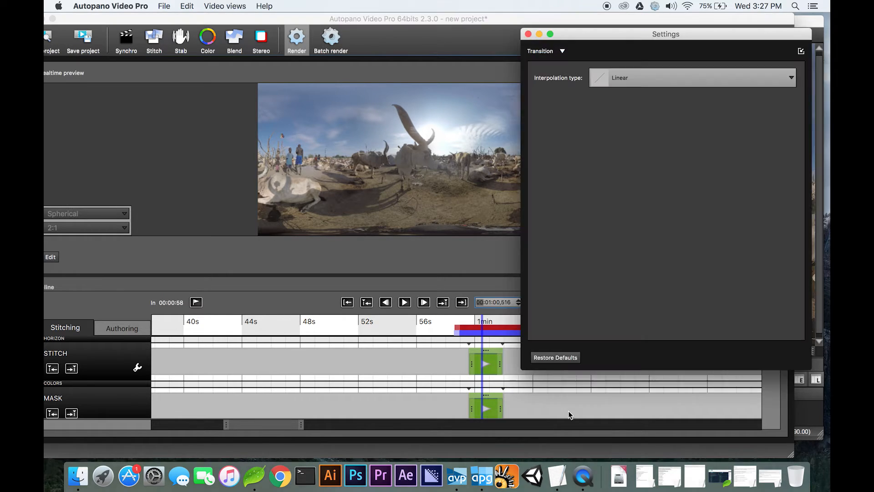
click(791, 78)
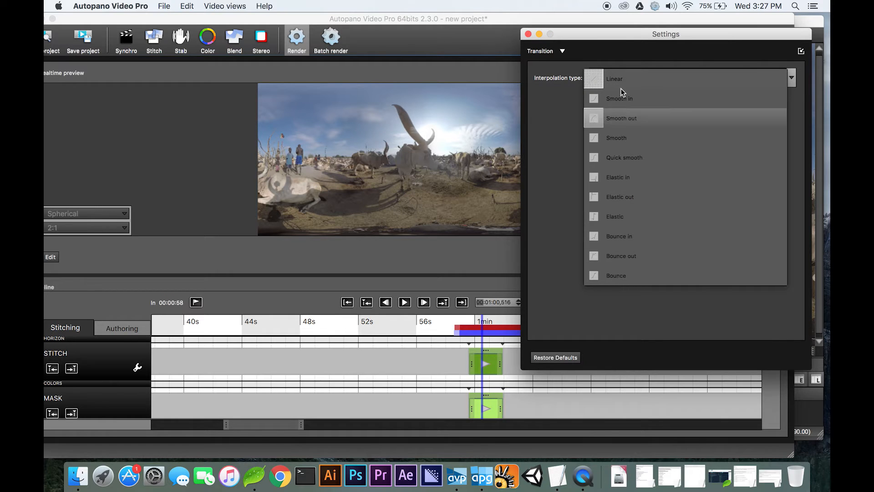
click(632, 300)
click(528, 34)
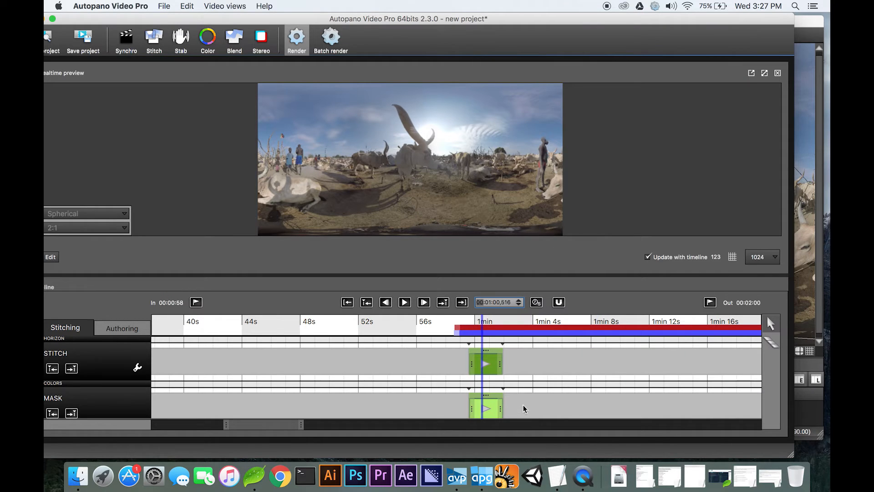
Step: Switch to the GOPR0000.pano mask editor in Autopano Giga and remove the keeping markers from the large-horned cow's head
key(super+Tab)
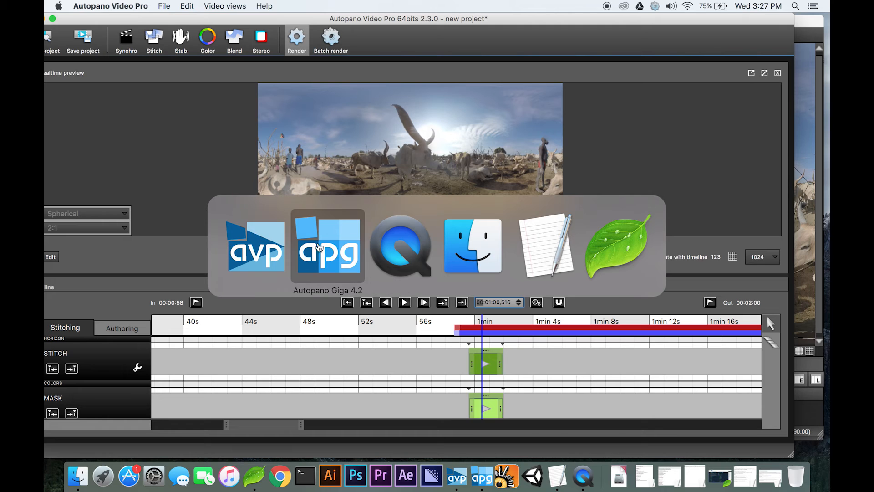
click(319, 247)
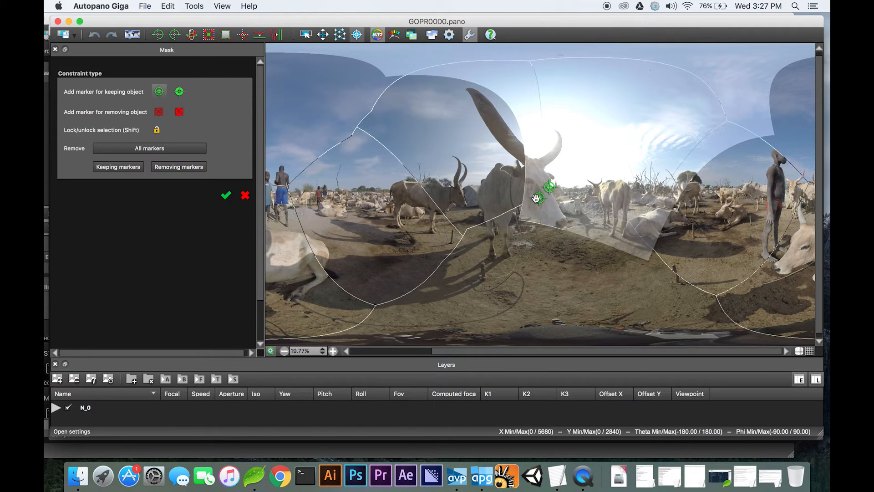
right_click(537, 198)
click(546, 202)
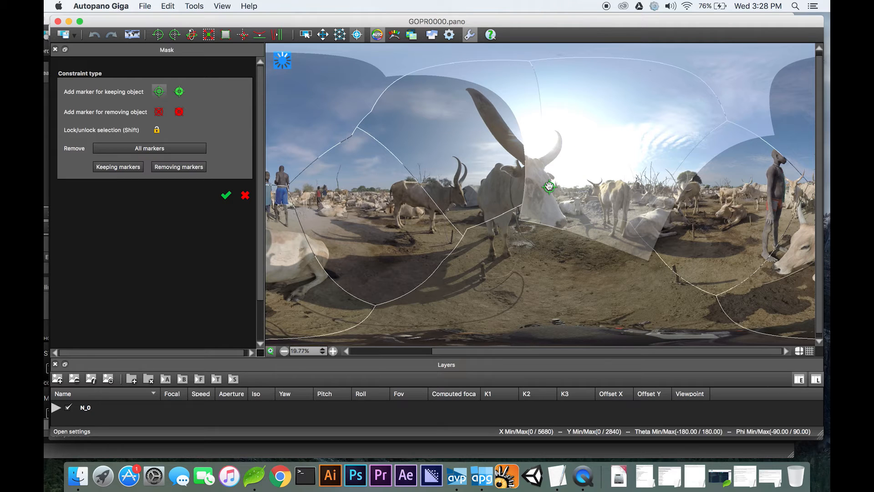
Step: Place keeping markers on the sky on both sides of the horns, the left-hand cattle, upper-left sky, right-hand cattle and right-edge cow, then save
click(607, 141)
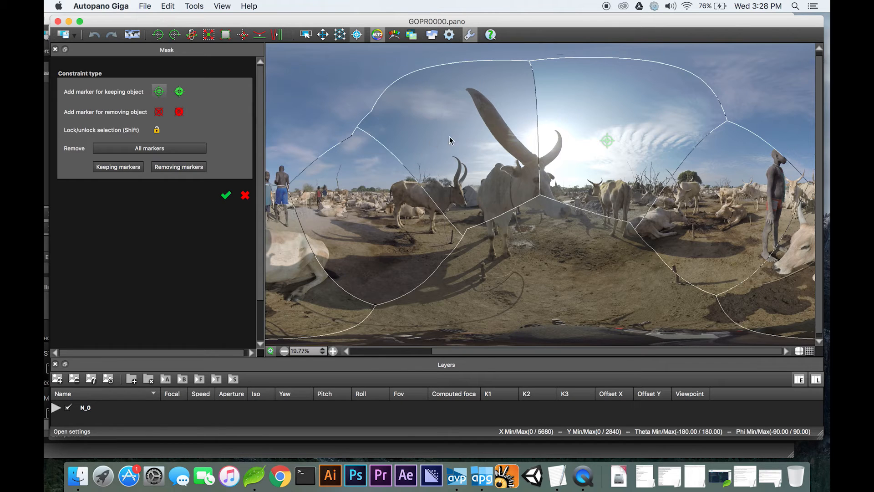
click(460, 137)
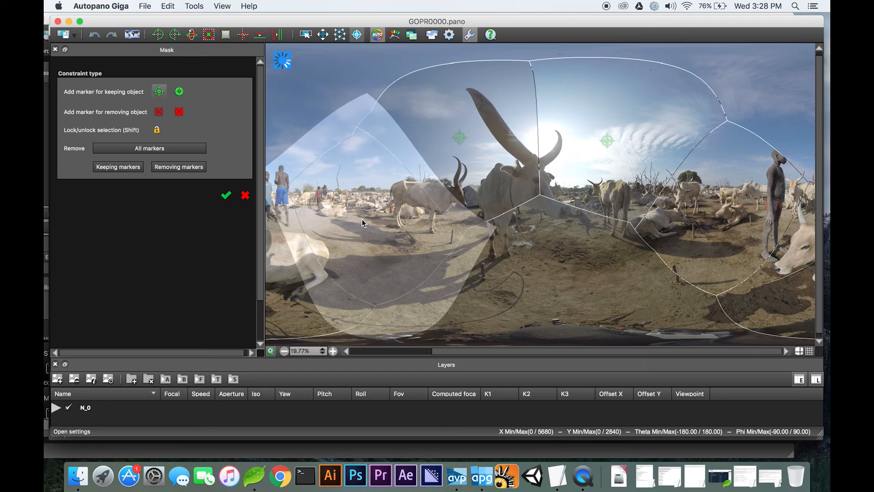
click(363, 220)
click(307, 69)
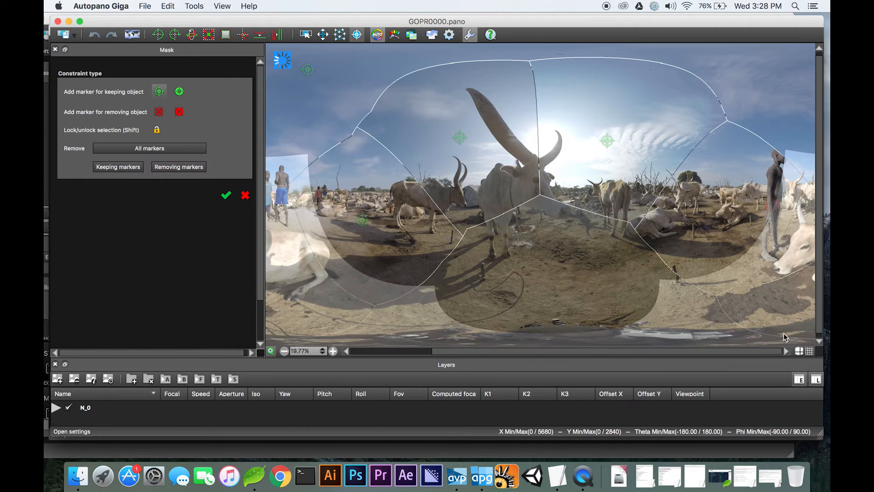
click(735, 220)
click(810, 278)
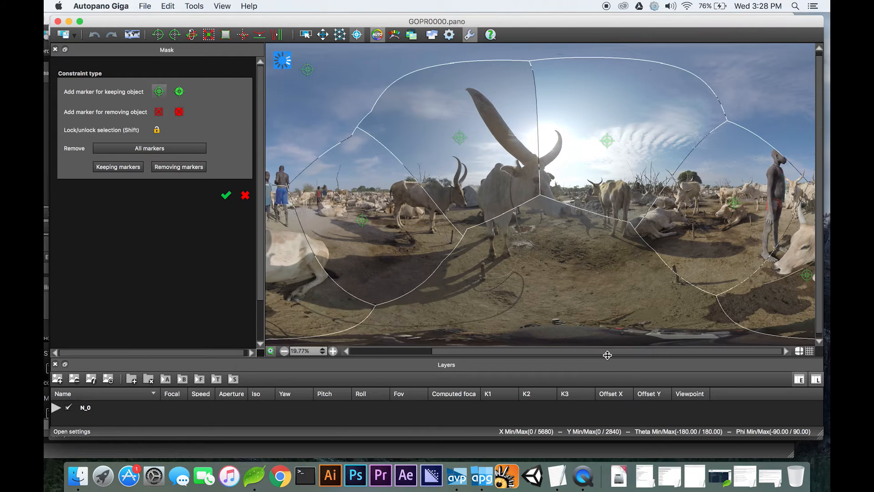
key(super+s)
Step: Switch to Autopano Video Pro and shorten the STITCH and MASK transitions so both end at about 1 minute
key(super+Tab)
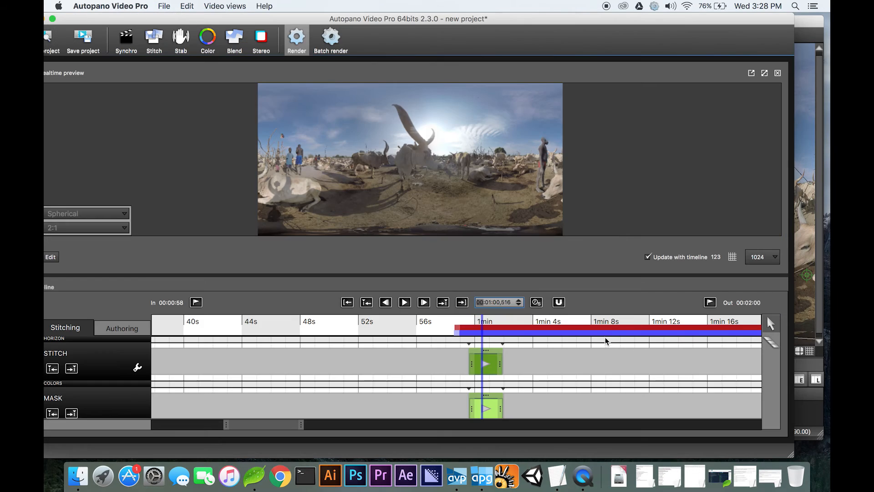
click(515, 317)
drag(501, 363, 475, 364)
drag(501, 408, 476, 407)
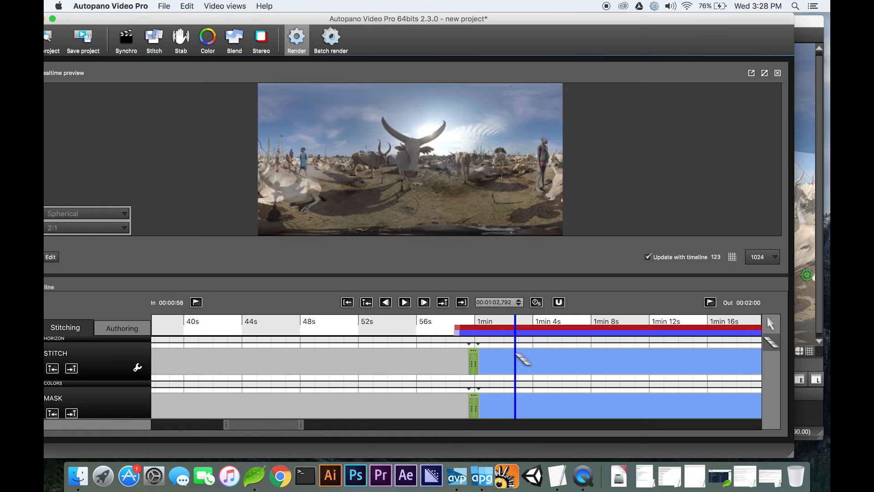
Step: Cut the STITCH and MASK tracks at about 1:02.8 and align the new MASK transition with the STITCH one
click(516, 355)
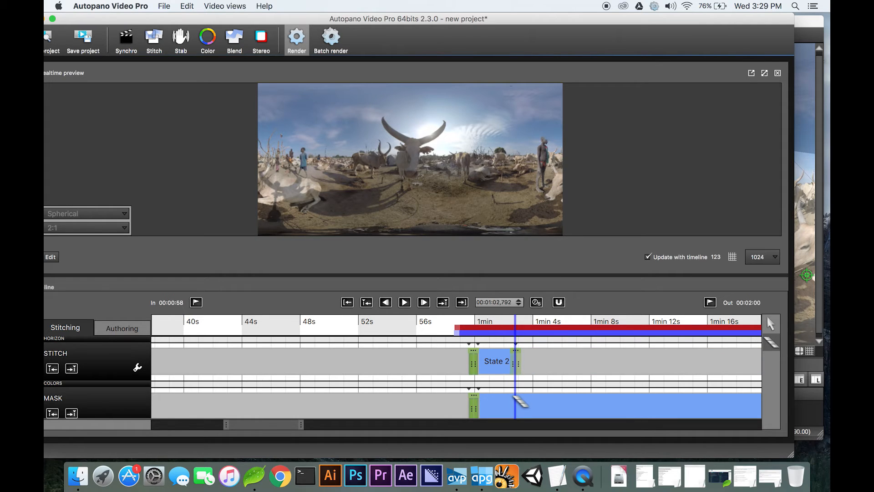
click(513, 397)
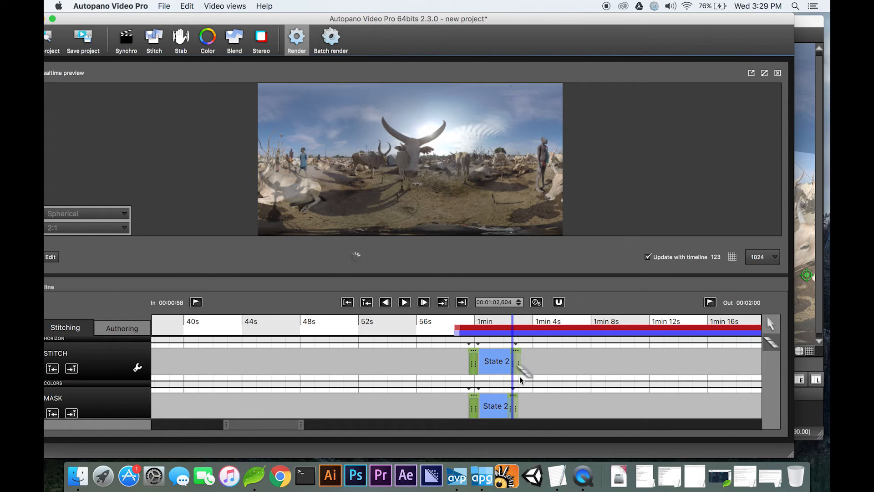
click(770, 323)
drag(515, 395, 522, 395)
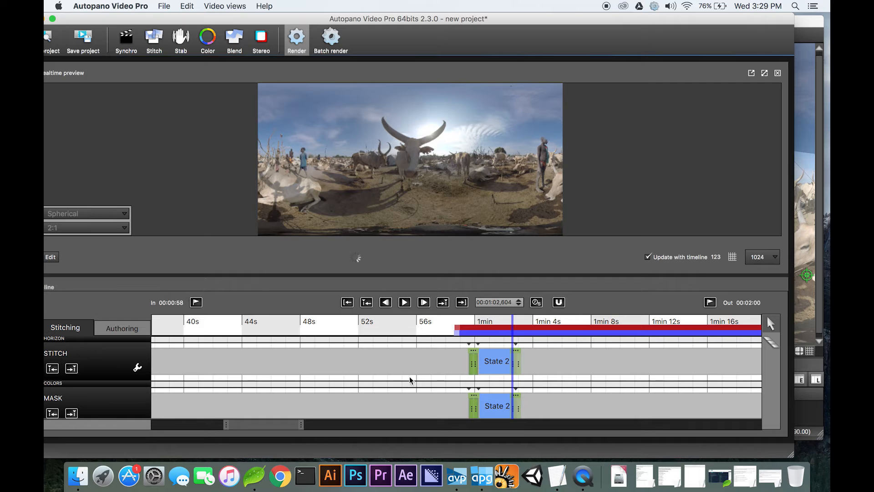
Step: Bring the whole window into view, collapse the STITCH track and play through the second MASK transition
drag(436, 20, 458, 22)
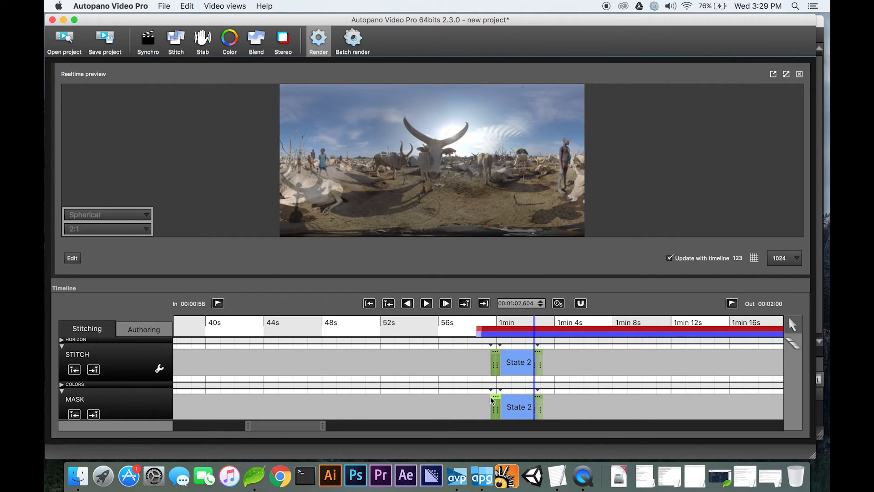
click(61, 346)
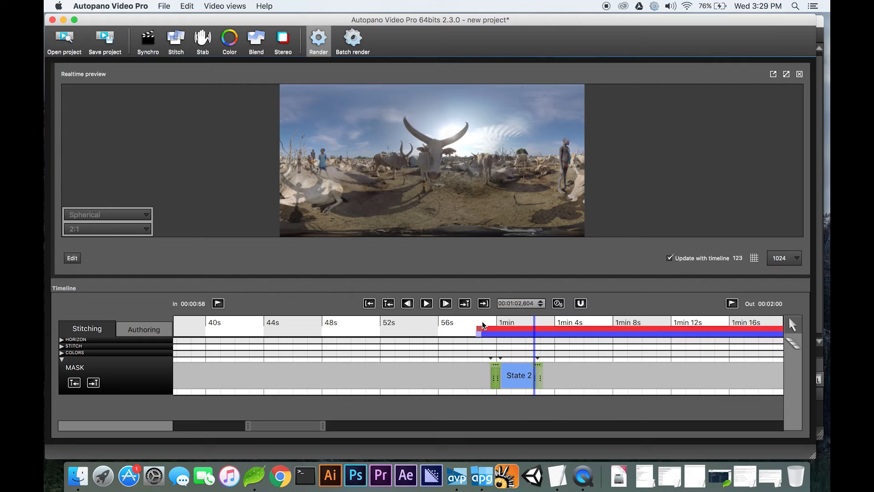
key(space)
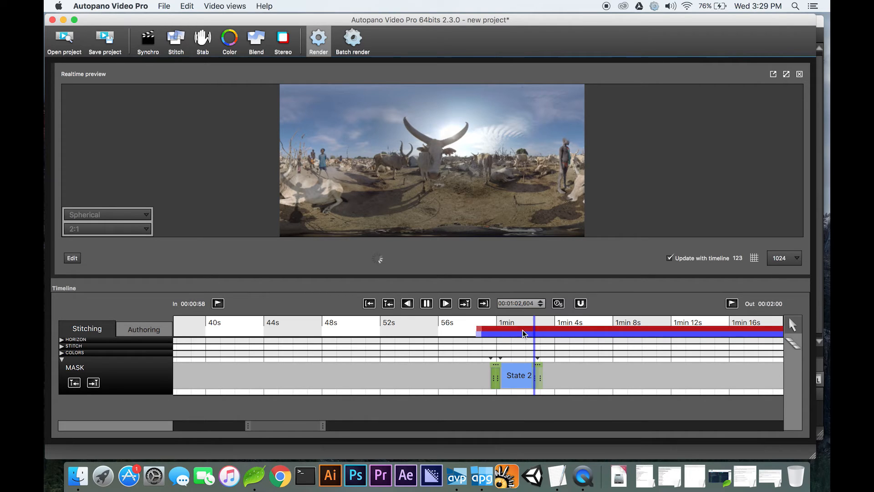
click(543, 376)
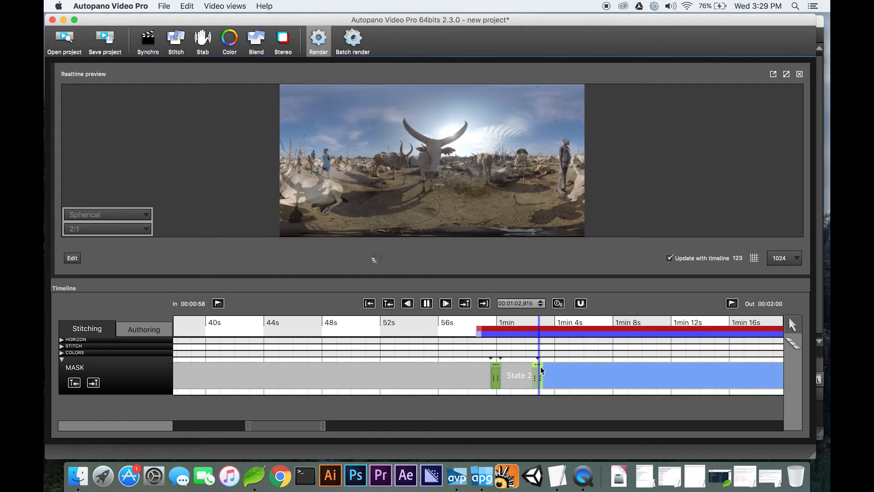
key(space)
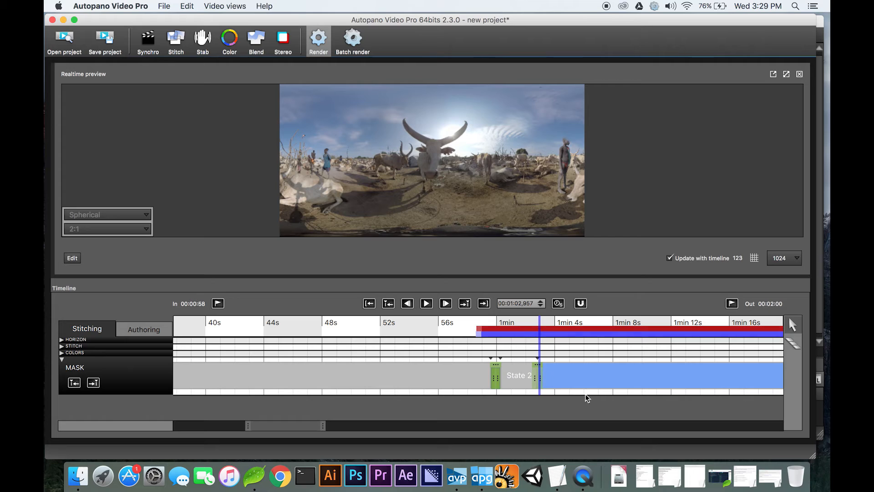
Step: Play on to about 1:03.8 and open the MASK state following State 2 for editing in Autopano Giga
key(space)
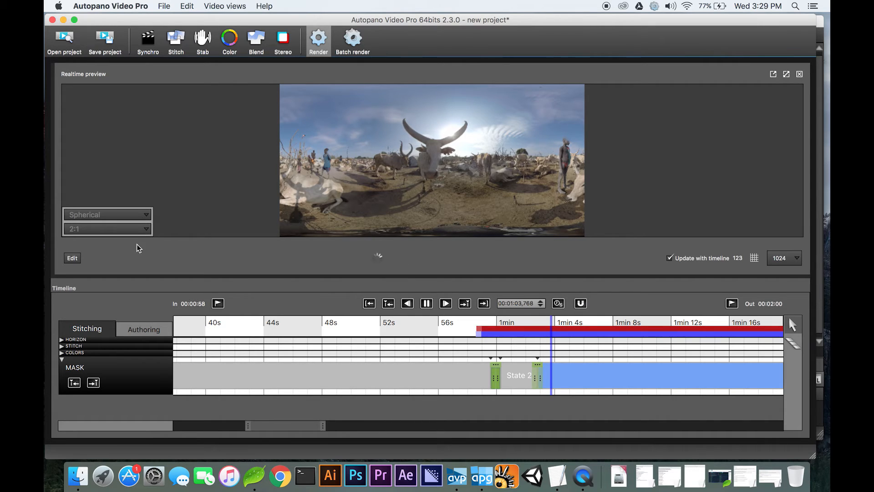
drag(172, 20, 173, 18)
click(75, 256)
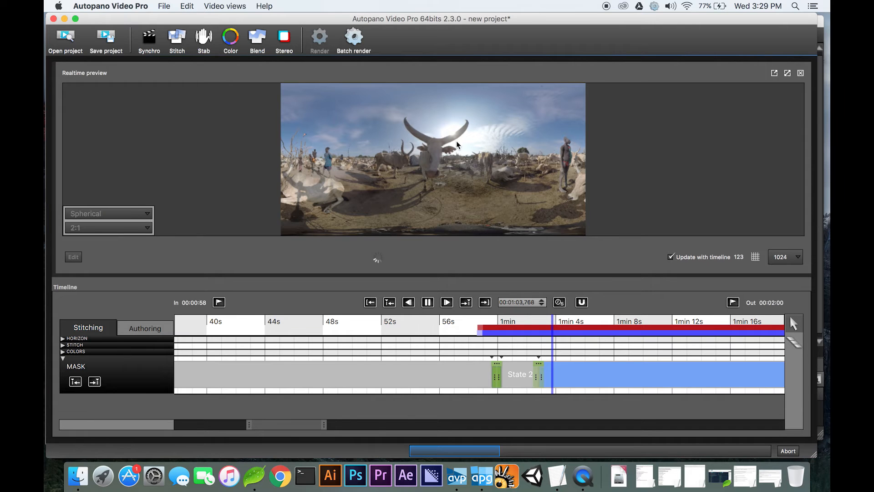
key(super+Tab)
click(328, 244)
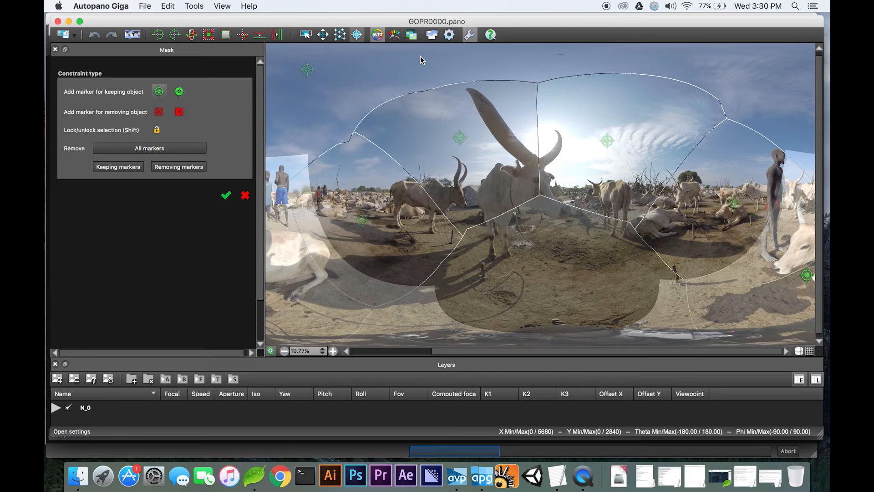
Step: Rearrange the Autopano Giga windows to reach the main window and open GOPR0000.pano from there
click(377, 35)
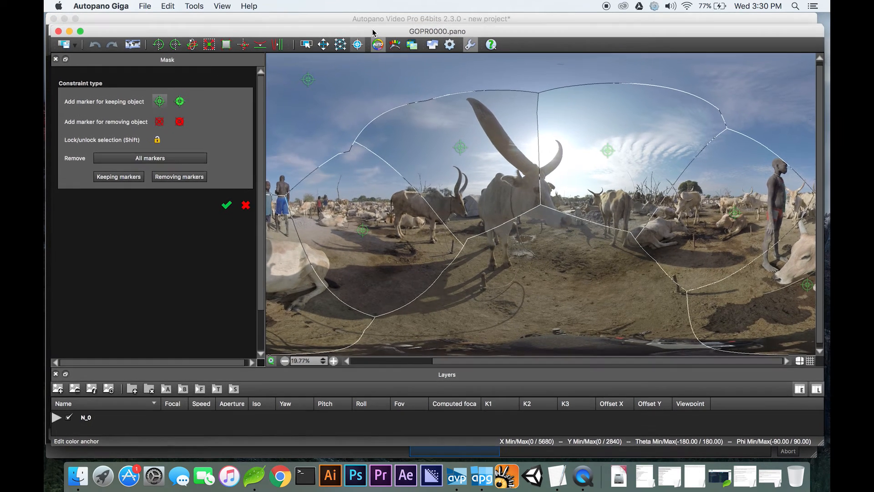
drag(373, 28, 383, 20)
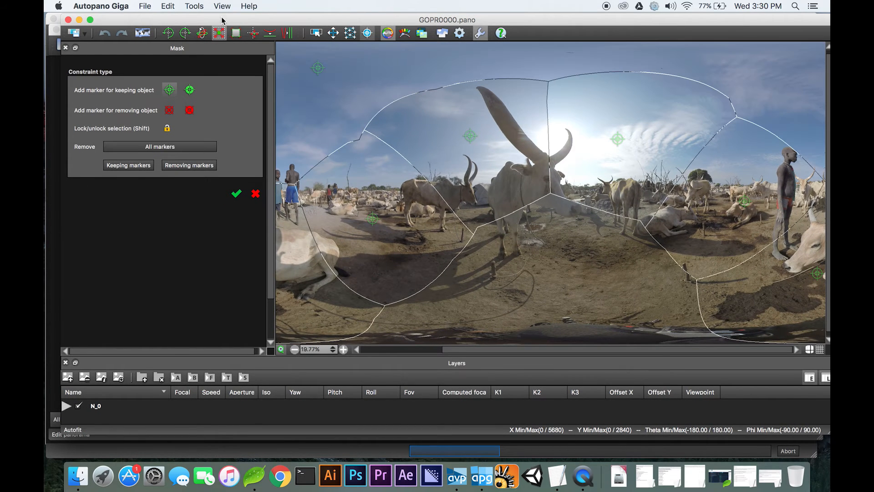
drag(222, 20, 237, 19)
click(59, 111)
drag(170, 31, 172, 36)
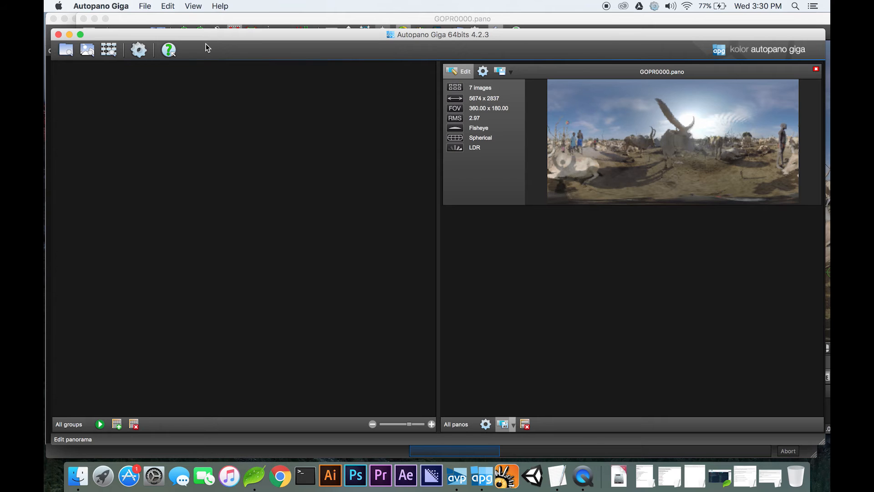
key(super+Tab)
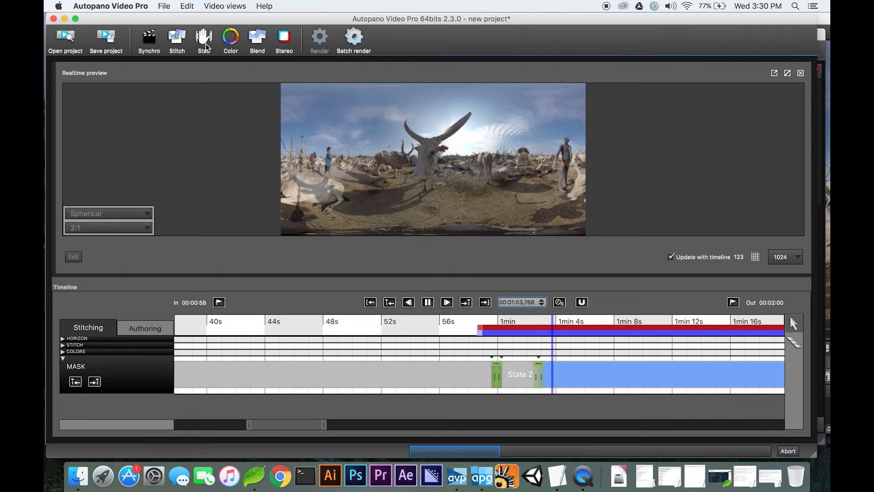
key(super+Tab)
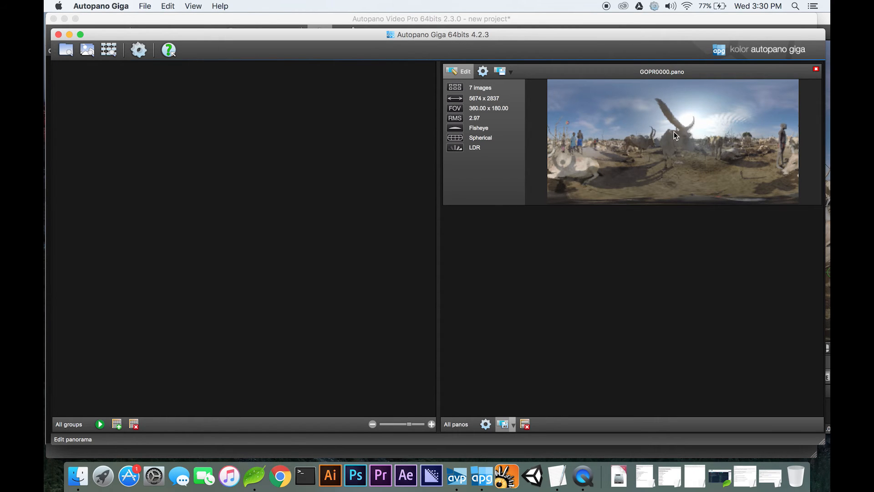
double_click(704, 137)
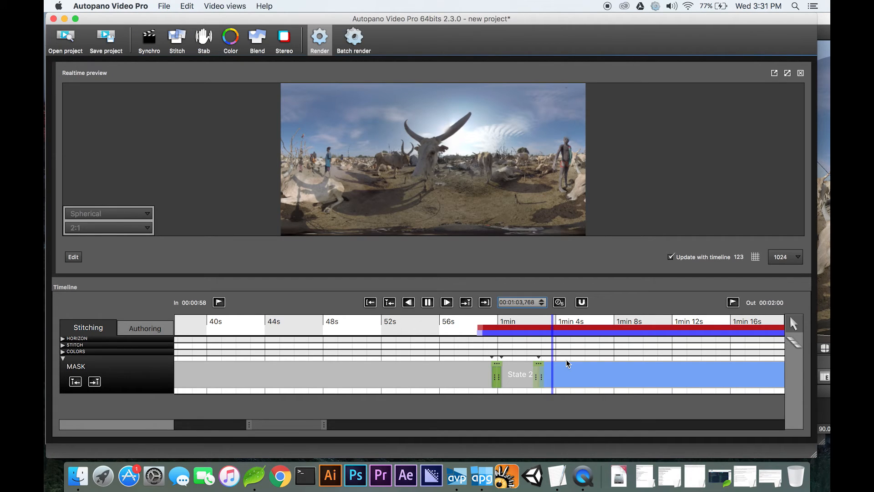
Step: Move the playhead to about 1:01.6 in Autopano Video Pro and remove the second MASK transition
click(522, 323)
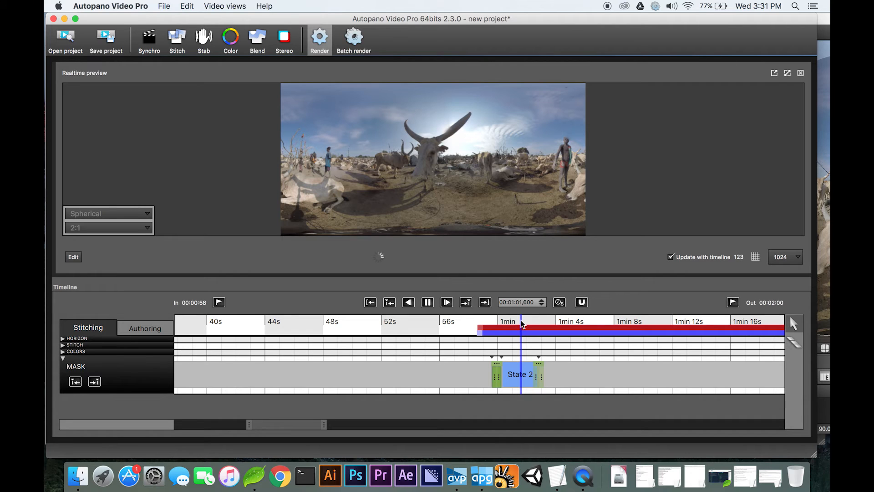
drag(543, 376, 568, 376)
right_click(552, 375)
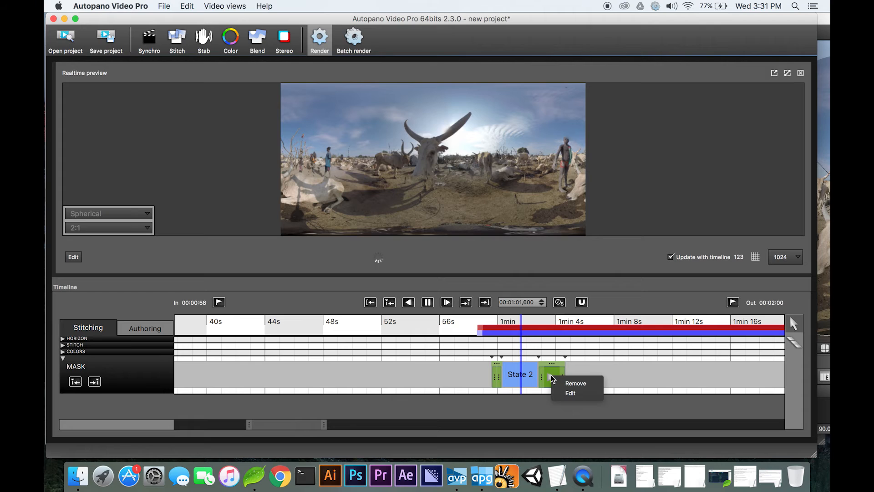
click(564, 383)
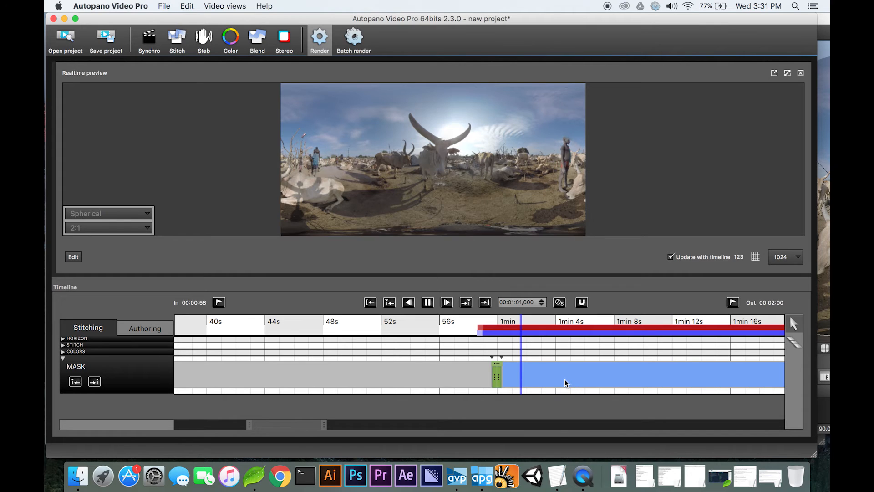
Step: Open the mask state at 1:01.6 for editing, move one keeping marker from the cow's head to the sky beside it and remove the other
click(80, 259)
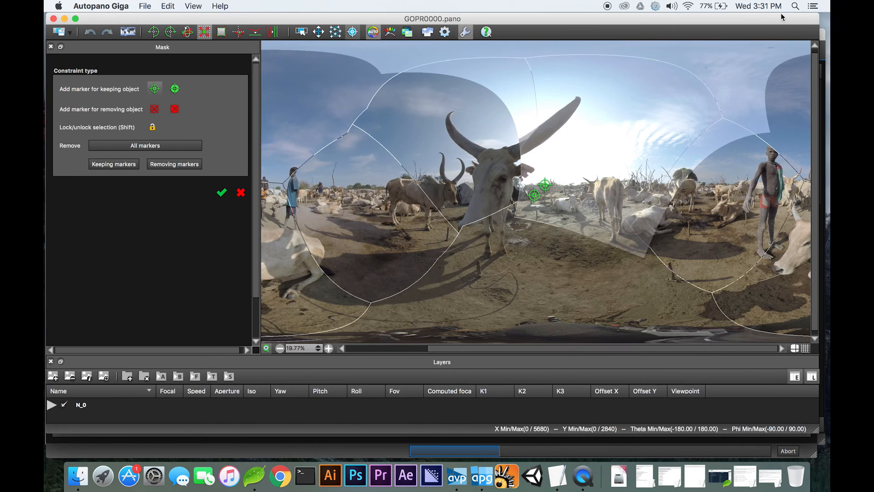
drag(808, 18, 804, 32)
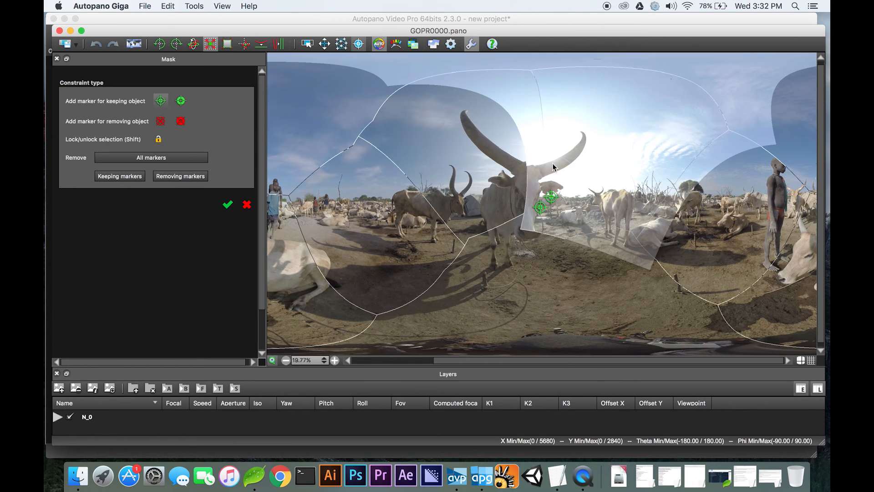
drag(551, 193, 613, 143)
right_click(542, 209)
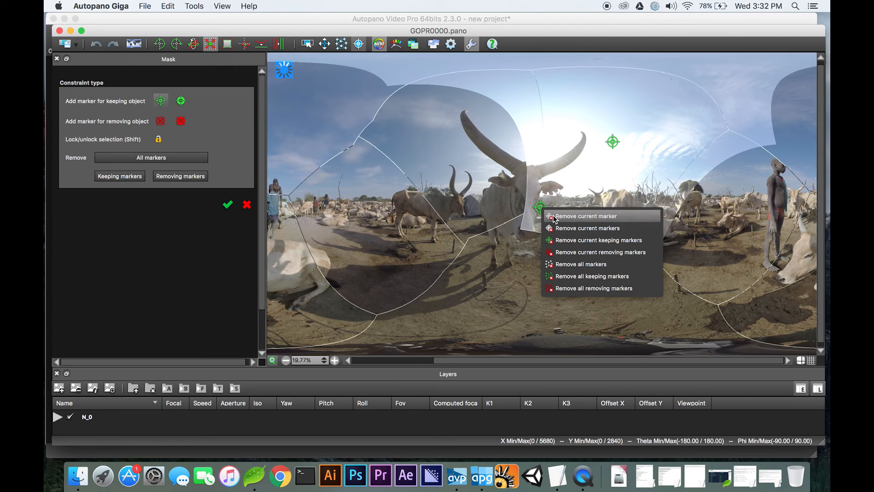
click(553, 217)
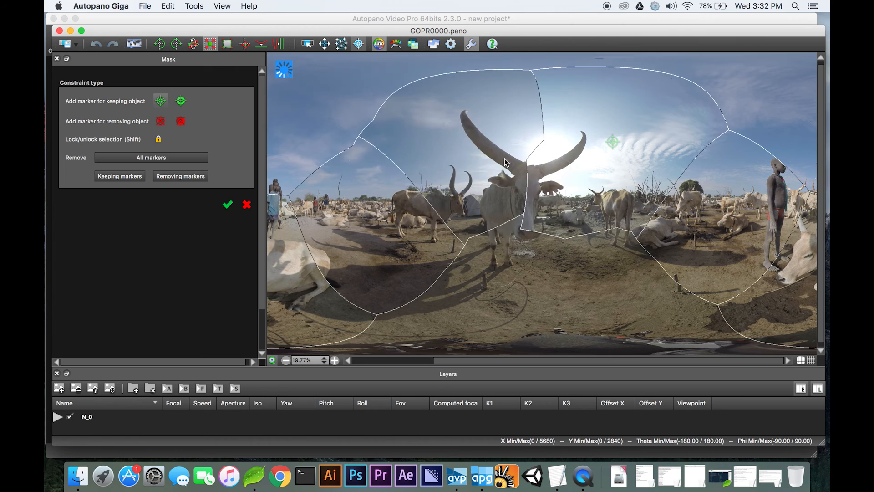
Step: Add keeping markers on the sky beside the left horn, left-hand cattle, upper-left sky, right-hand cattle and the cow at the right edge
click(462, 142)
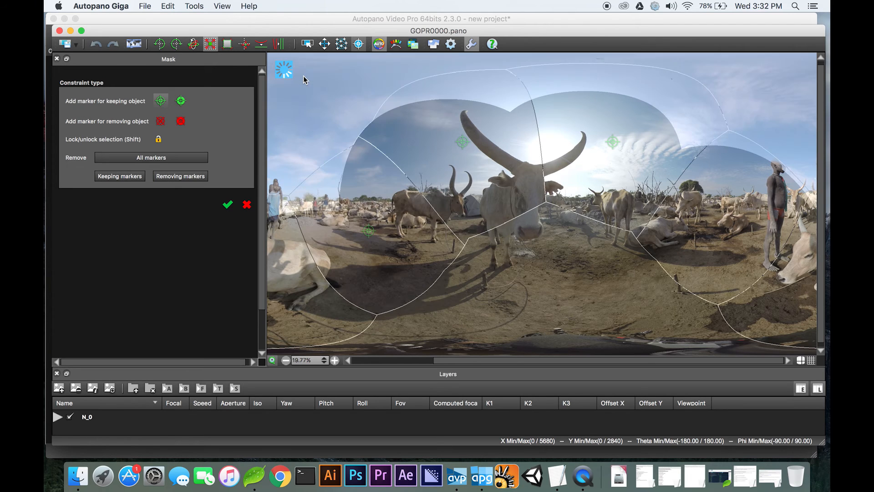
click(304, 76)
click(730, 220)
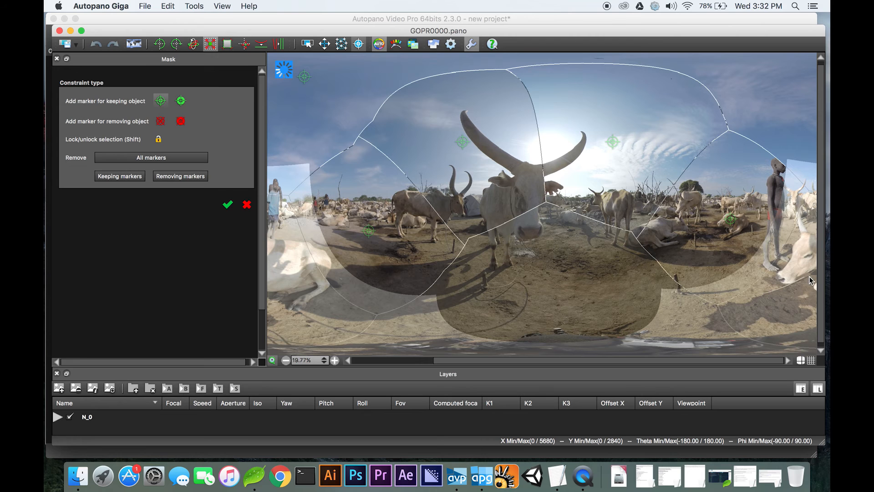
click(809, 277)
Step: Switch back to Autopano Video Pro and check the remaining MASK transition at about 1 minute on the timeline
key(super+Tab)
key(super+Tab)
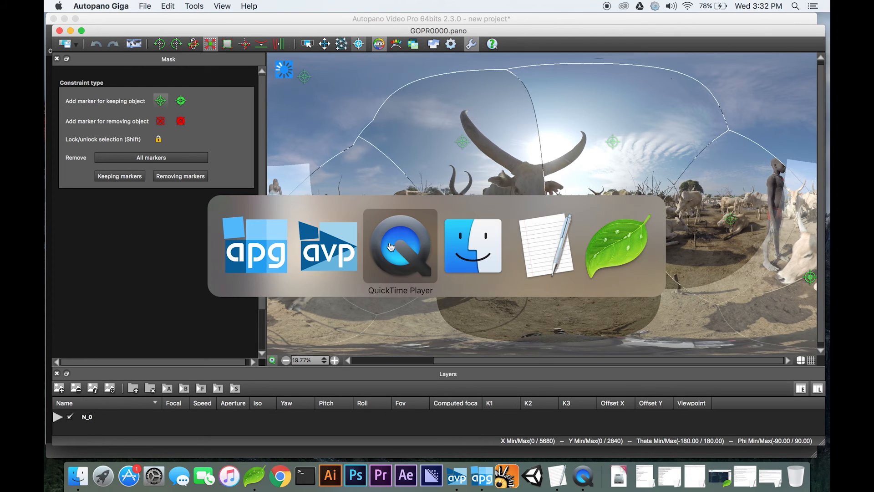
key(super+shift+Tab)
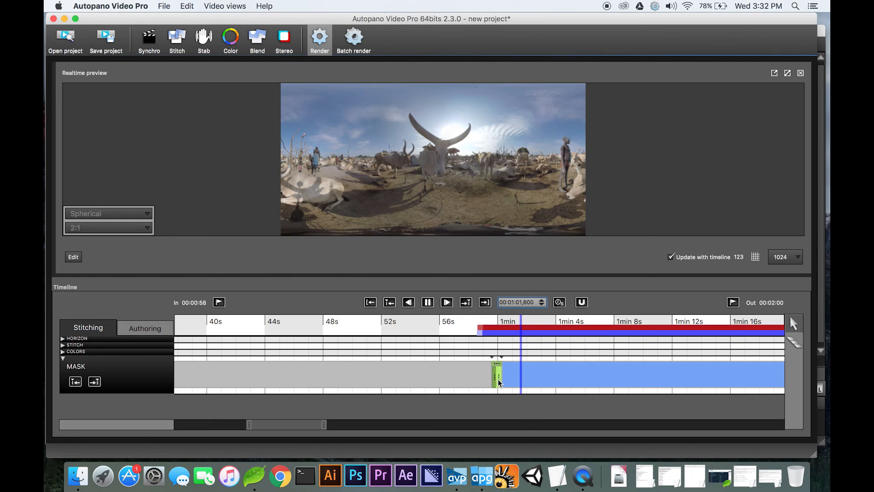
mouse_move(497, 377)
mouse_down()
mouse_move(538, 382)
mouse_move(497, 380)
mouse_up()
mouse_move(324, 423)
mouse_down()
mouse_move(446, 421)
mouse_move(323, 428)
mouse_up()
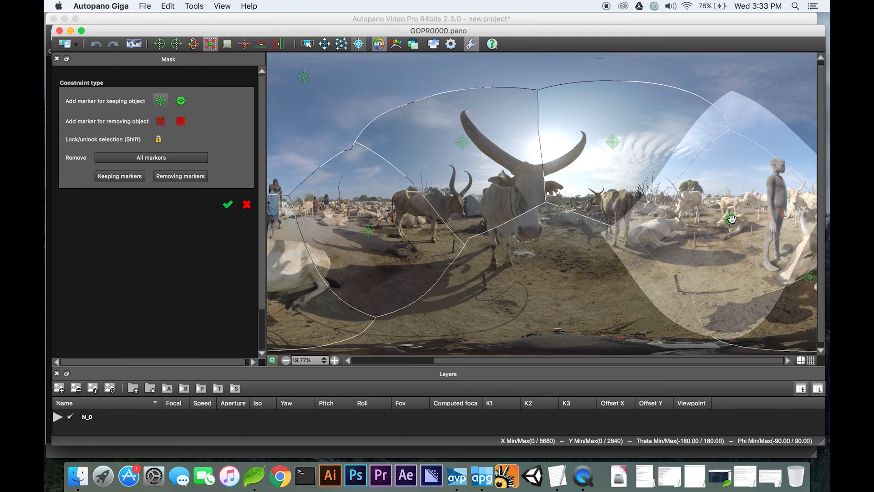
Step: Reposition the right-hand keeping marker on the cattle beside the standing man and apply the mask changes
drag(731, 219, 660, 232)
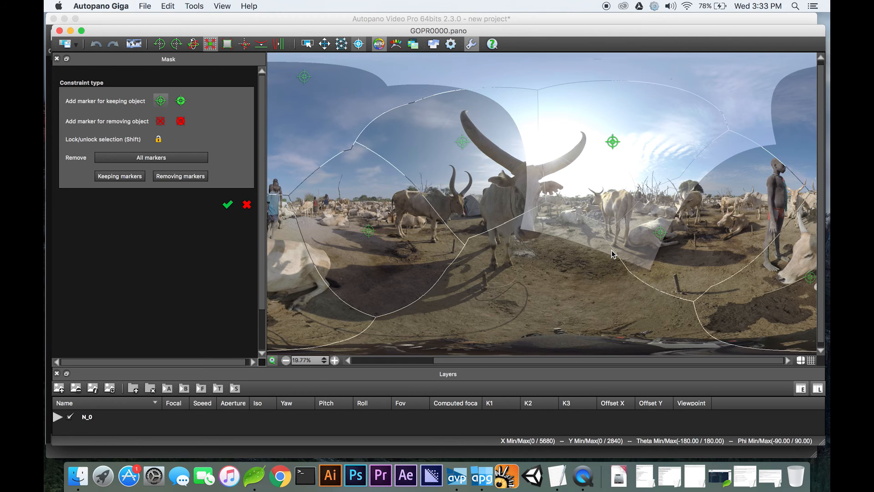
key(super+Tab)
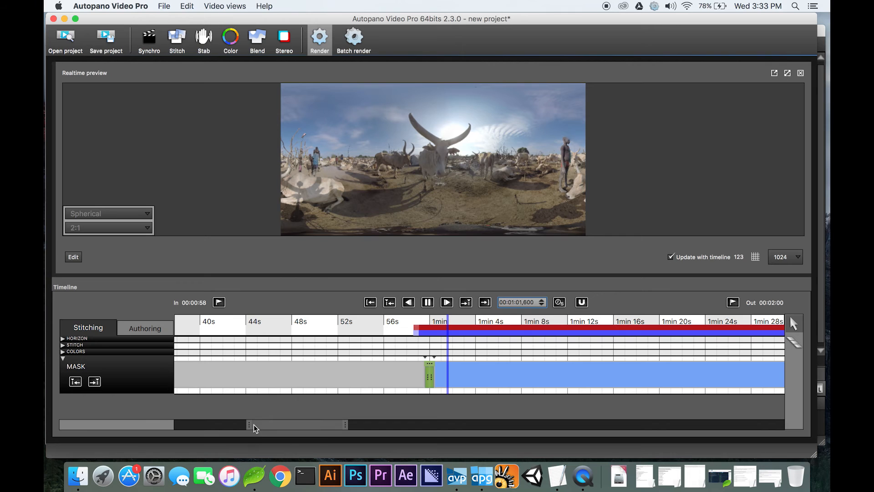
drag(250, 425, 294, 428)
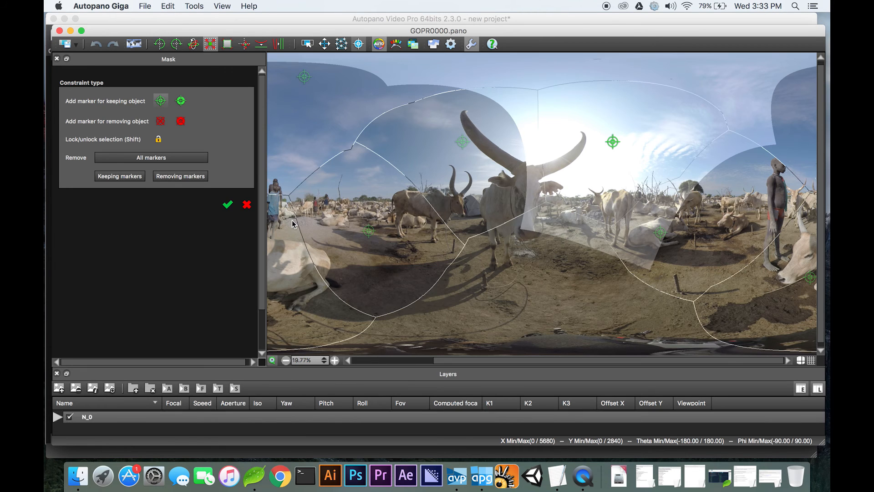
click(227, 204)
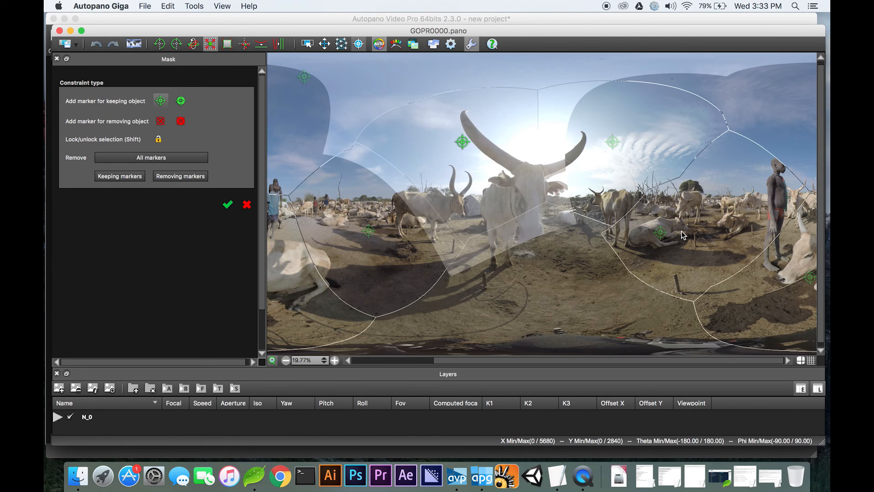
drag(706, 222, 707, 216)
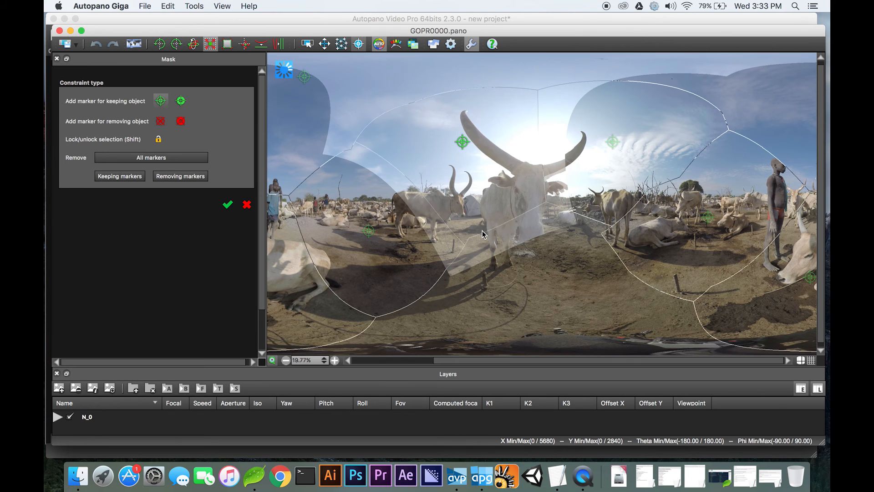
click(227, 206)
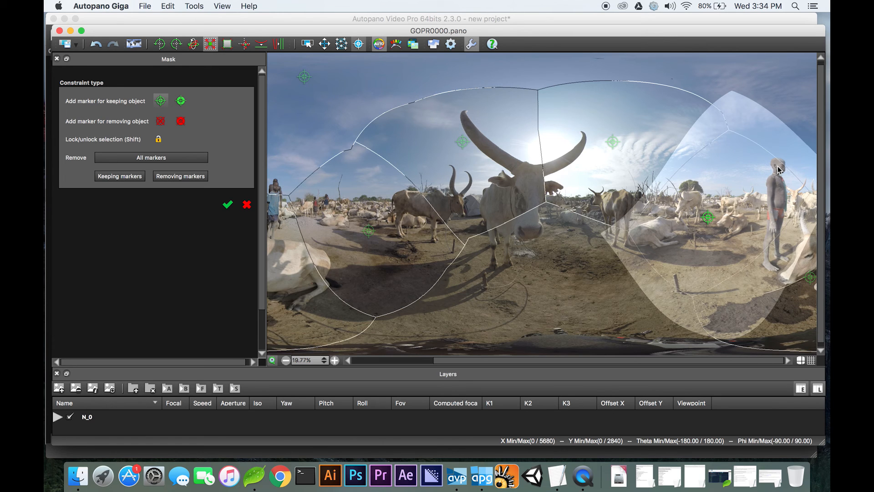
click(777, 167)
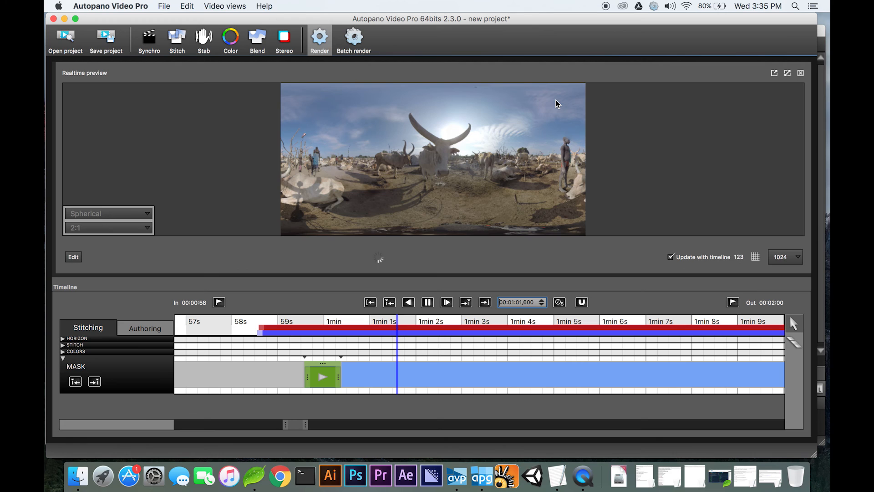
Step: Switch to Autopano Video Pro, move the MASK transition to the range start at about 58.6 s, and shorten it to about 0.2 s
drag(329, 367, 248, 368)
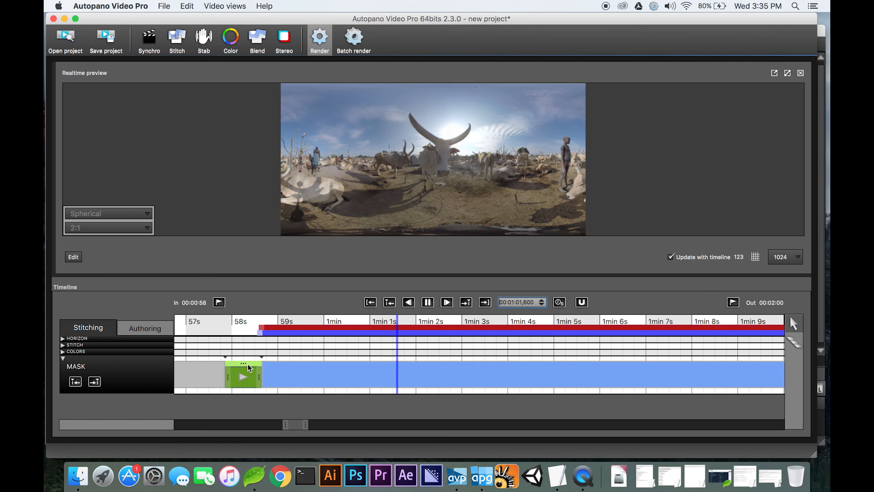
drag(226, 369, 254, 376)
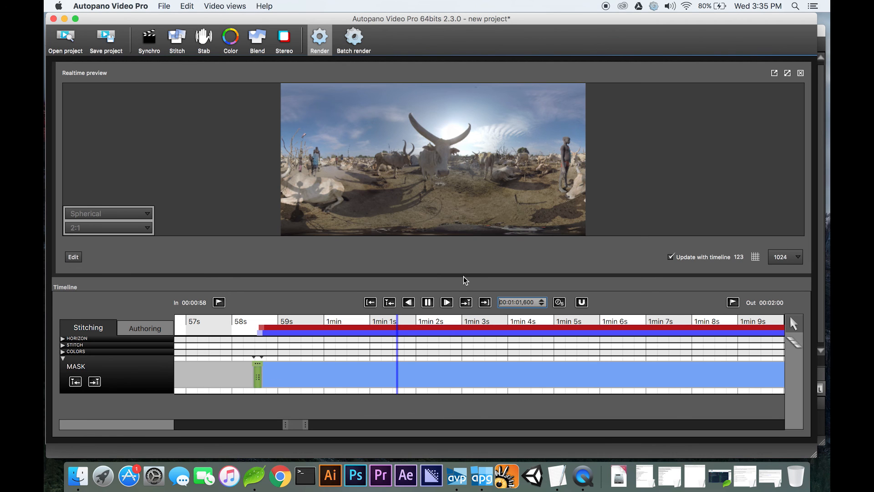
drag(465, 274, 468, 331)
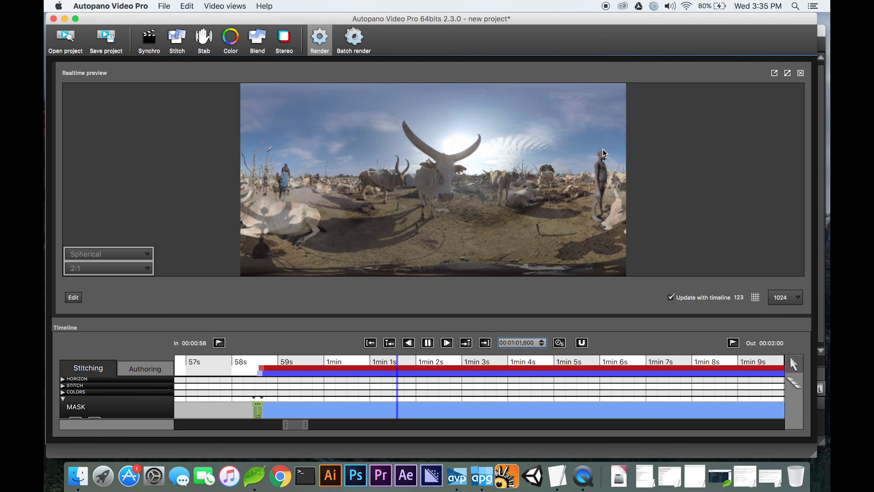
Step: Save the project as VR_Parallax_Fixing_Advanced in the VR_101 folder on the Desktop
key(super+s)
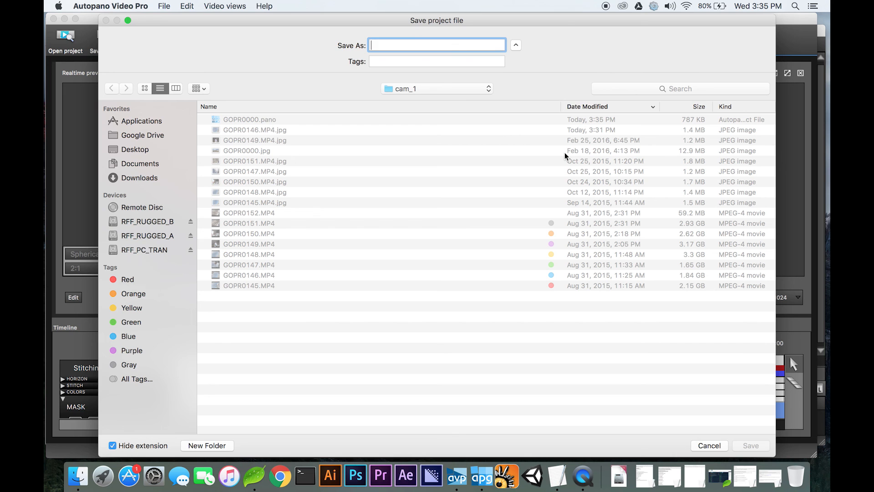
click(139, 150)
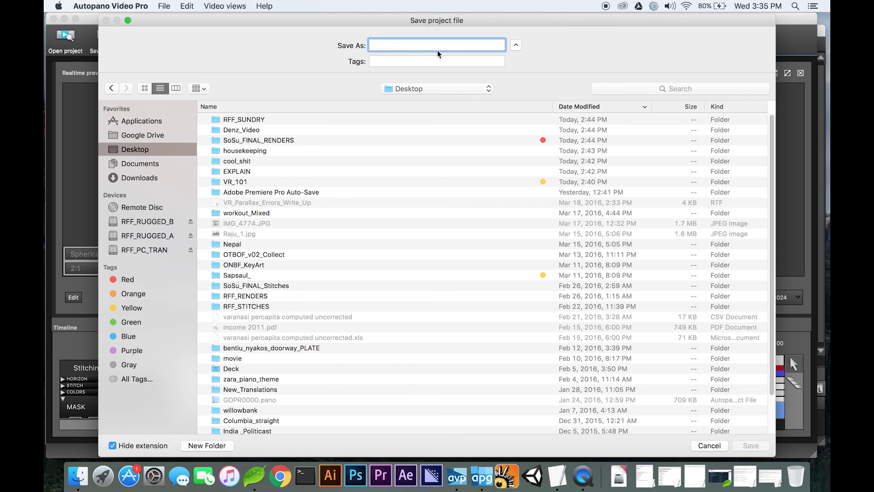
click(299, 184)
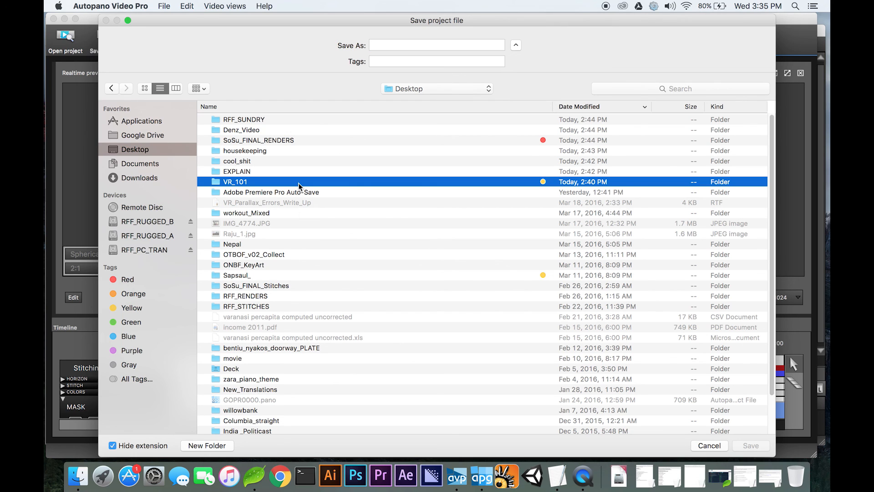
double_click(300, 184)
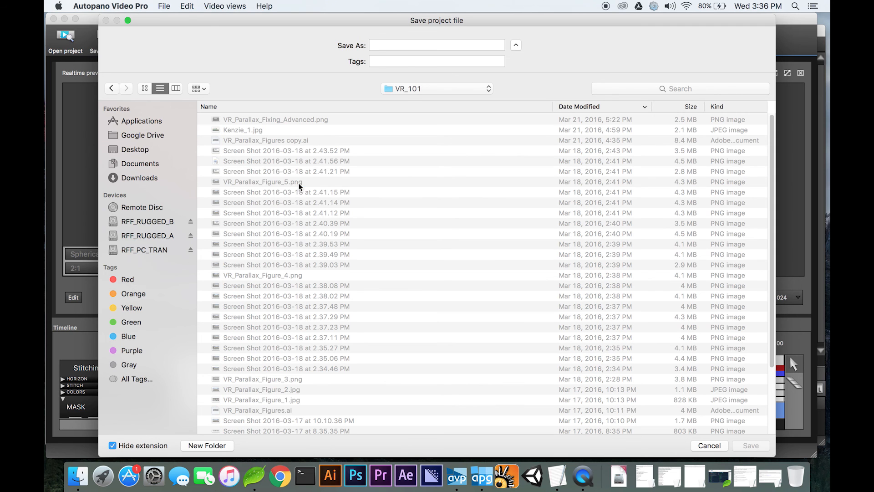
click(297, 119)
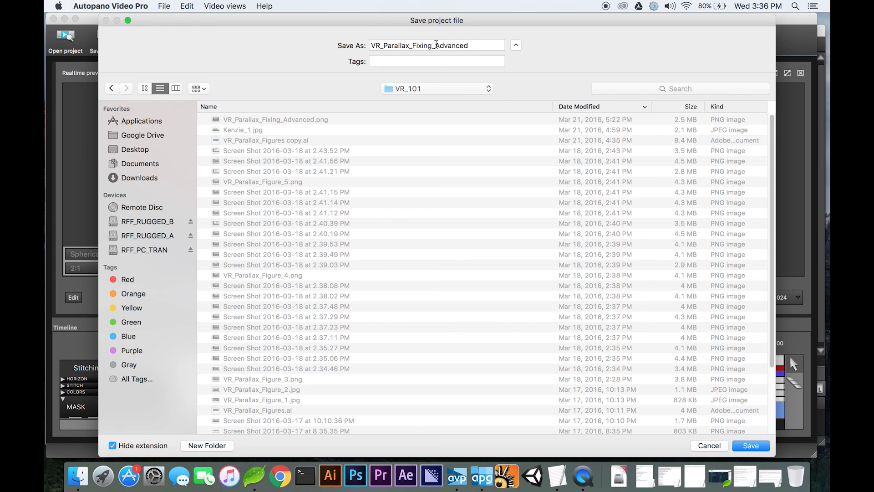
key(Return)
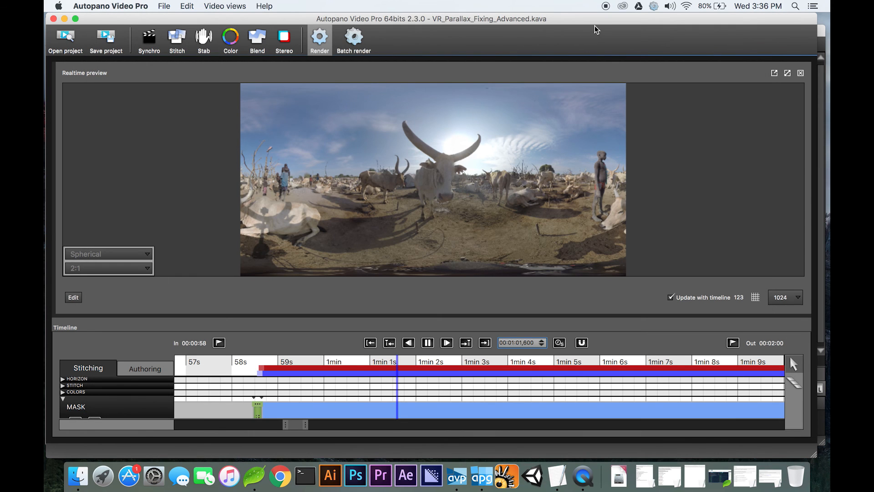
drag(598, 25, 599, 26)
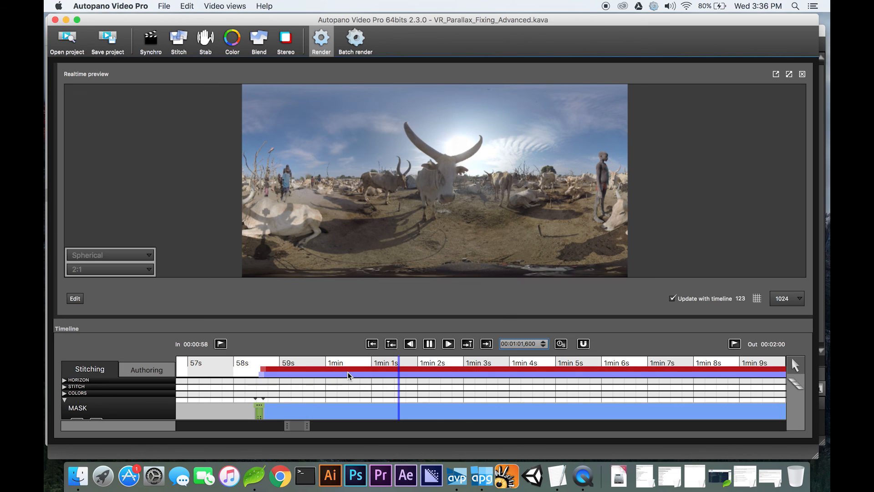
Step: Shorten both the red and blue timeline ranges so they end at 1 min 12 s
drag(307, 430, 457, 428)
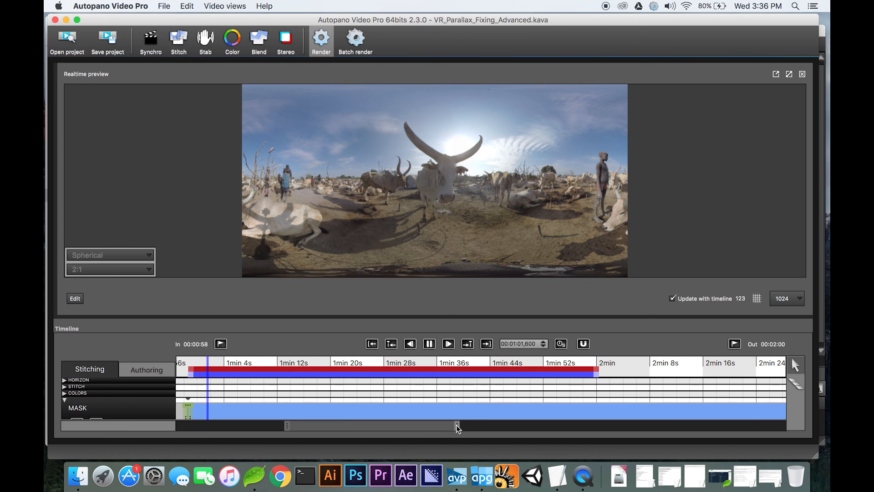
drag(597, 372, 277, 372)
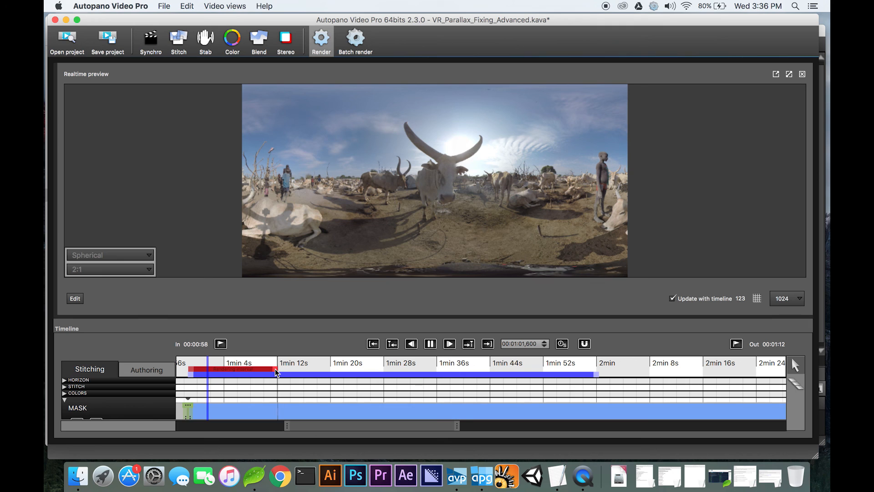
drag(599, 376, 277, 374)
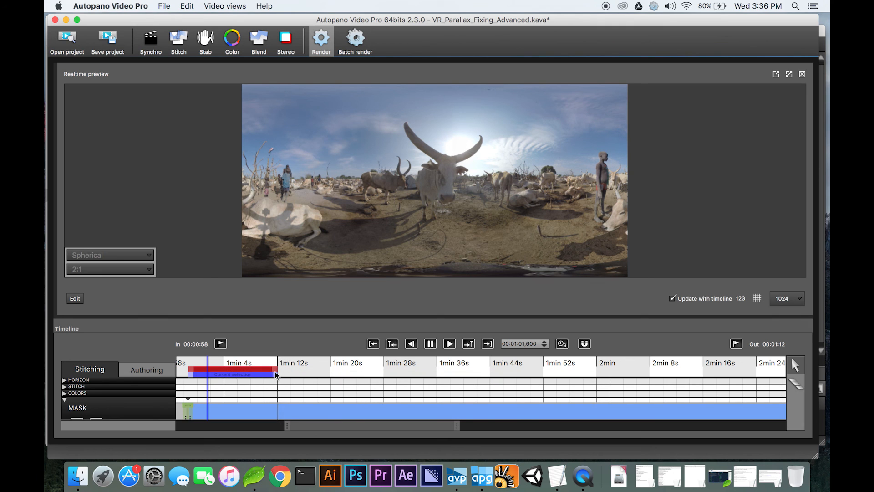
drag(457, 426, 317, 430)
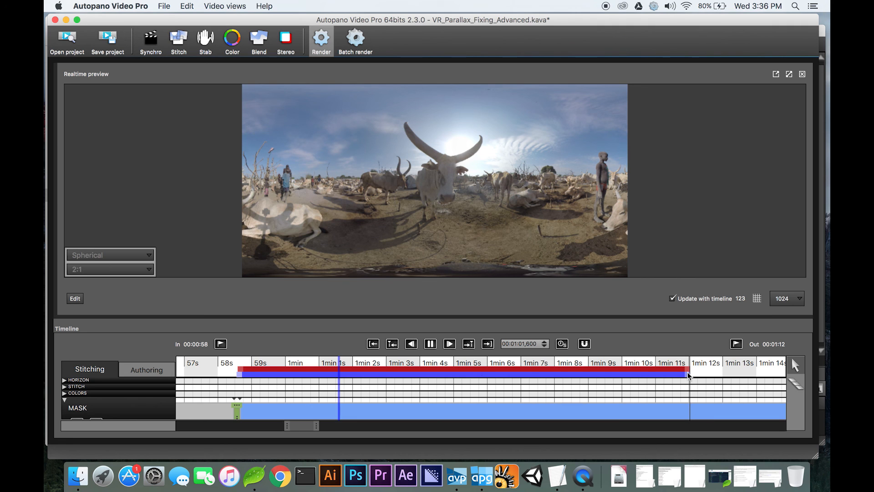
drag(678, 317, 679, 269)
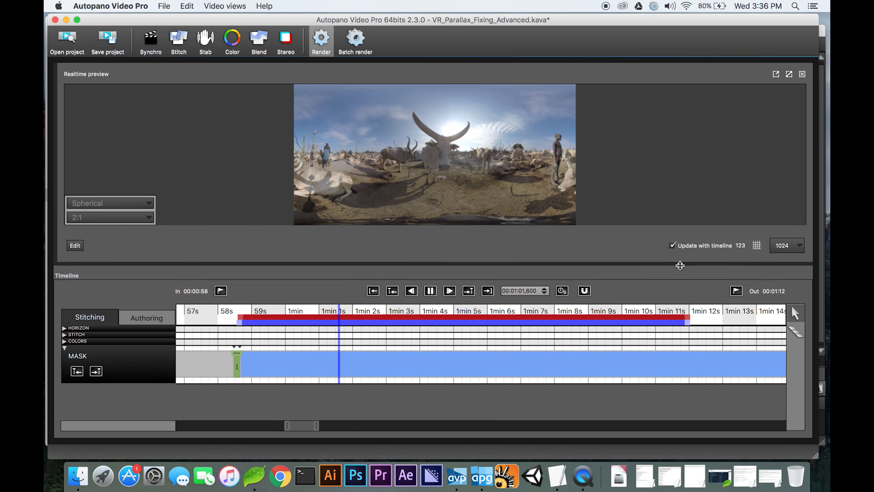
Step: Check the stitch on the large-horned cow in the preview at about 59.7 s, 1:00.0 and 1:00.5
click(274, 308)
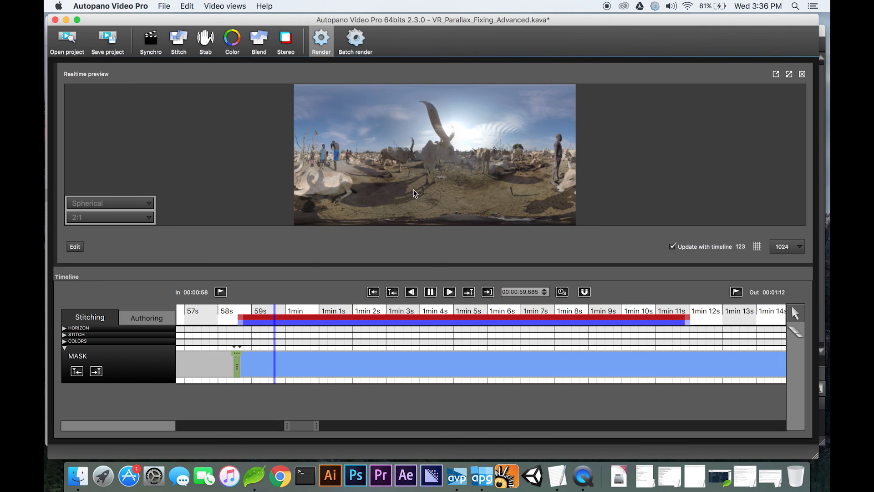
key(space)
click(287, 312)
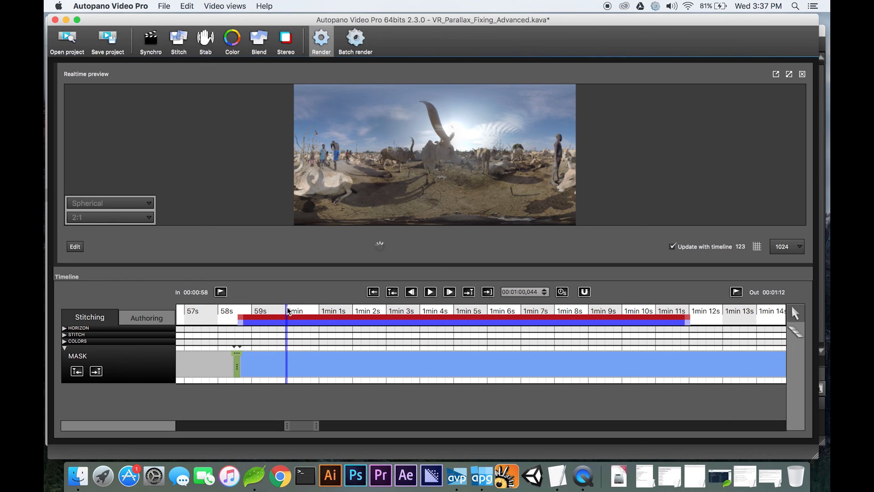
click(304, 311)
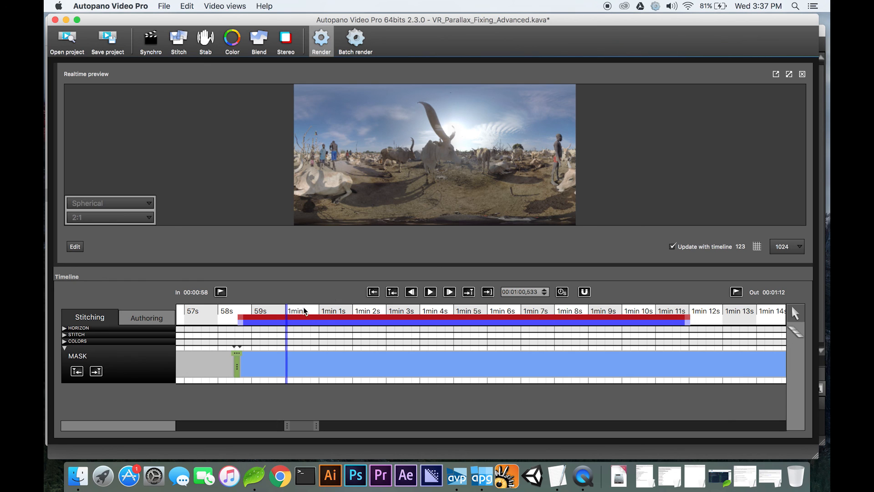